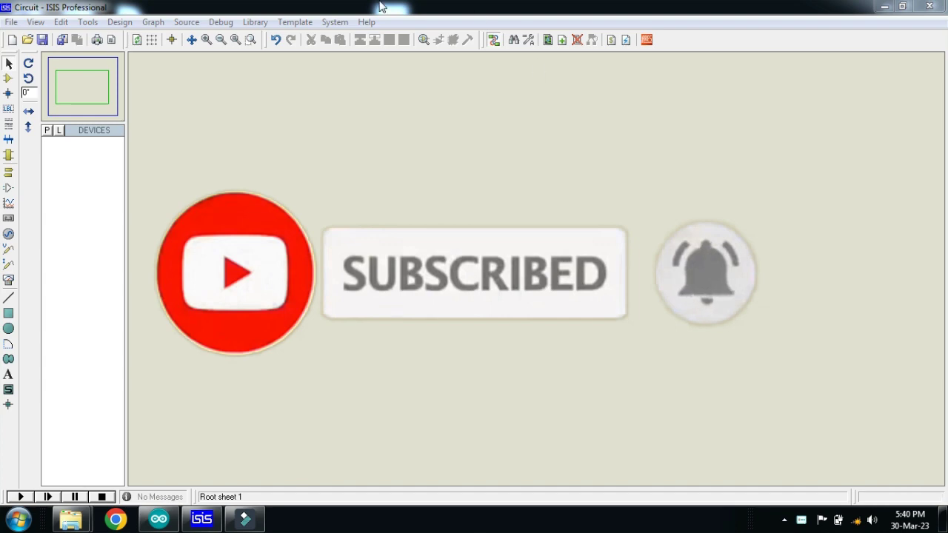
Add the SIMULINO UNO board from the Arduino category to the device list.
{"action": "left_click", "coordinate": [48, 133]}
{"action": "left_click", "coordinate": [182, 174]}
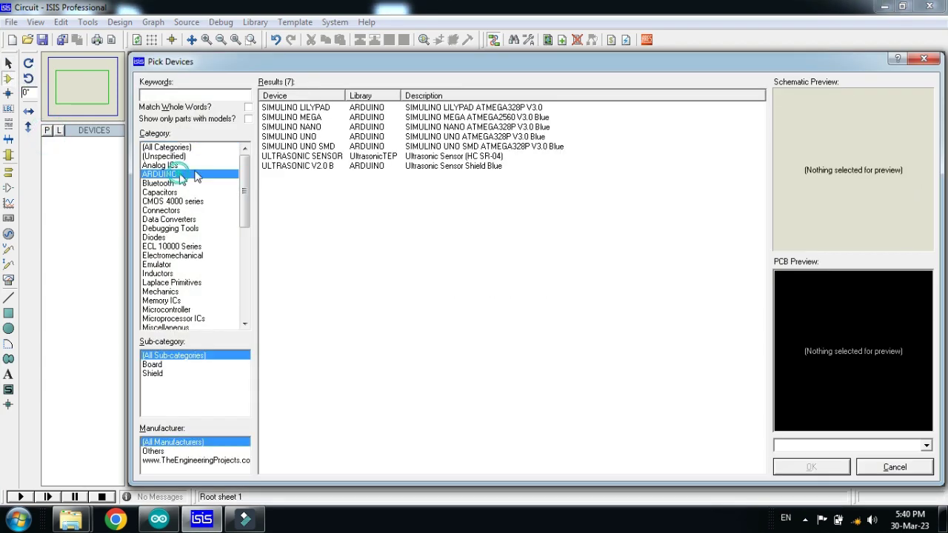
{"action": "left_click", "coordinate": [318, 126]}
{"action": "double_click", "coordinate": [321, 137]}
Search for 'lcd' and add the LM044L 20x4 LCD to the devices.
{"action": "left_click", "coordinate": [165, 95]}
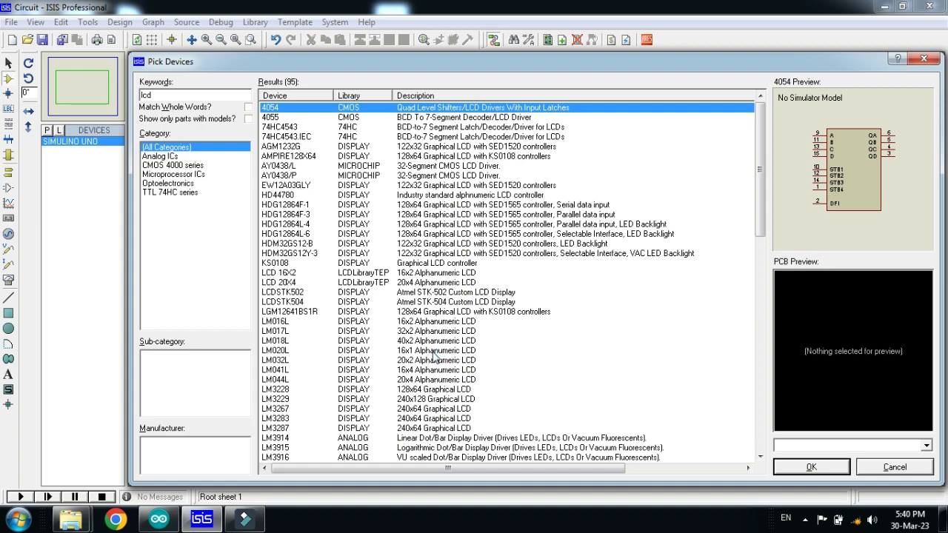
{"action": "scroll", "coordinate": [435, 357], "scroll_direction": "down", "scroll_amount": 9}
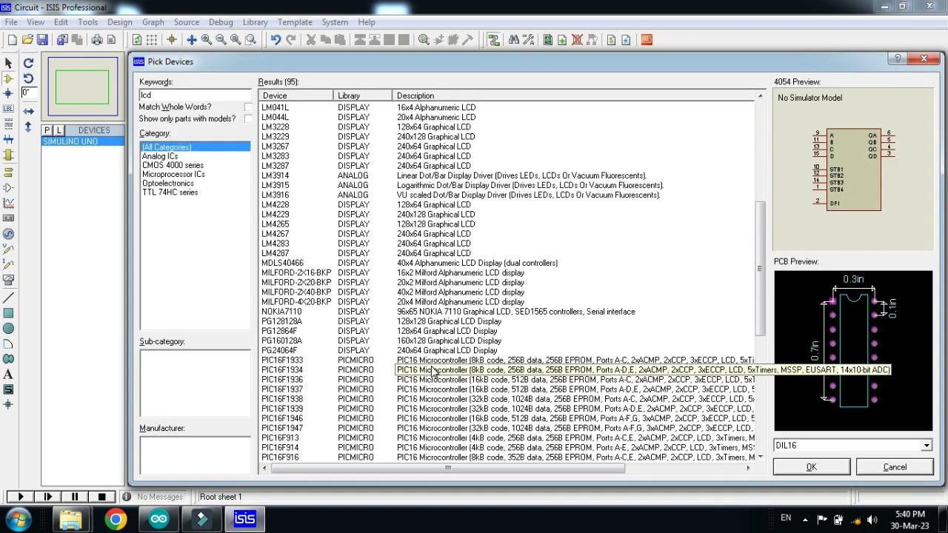
{"action": "scroll", "coordinate": [435, 370], "scroll_direction": "up", "scroll_amount": 5}
{"action": "double_click", "coordinate": [424, 263]}
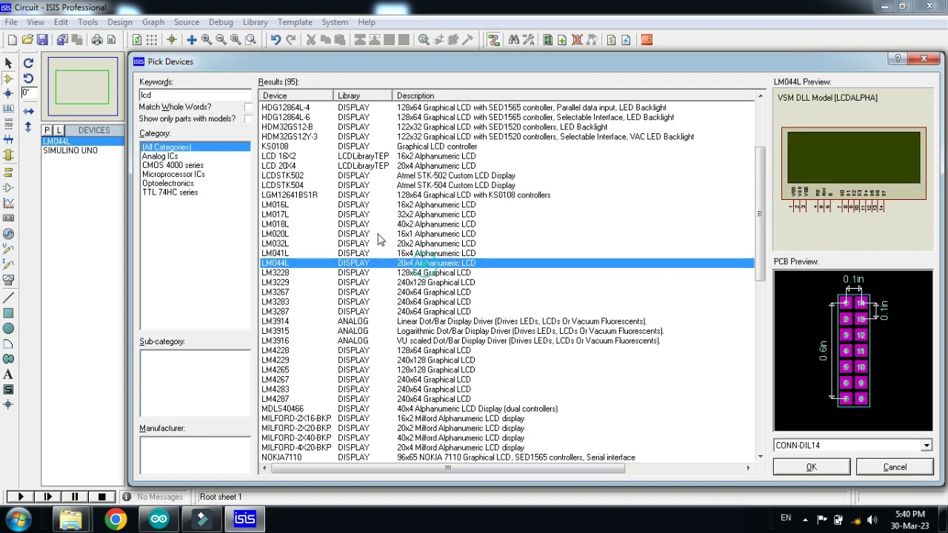
Search 'led' and add LED-YELLOW, then add POT-HG to the devices.
{"action": "type", "text": "led"}
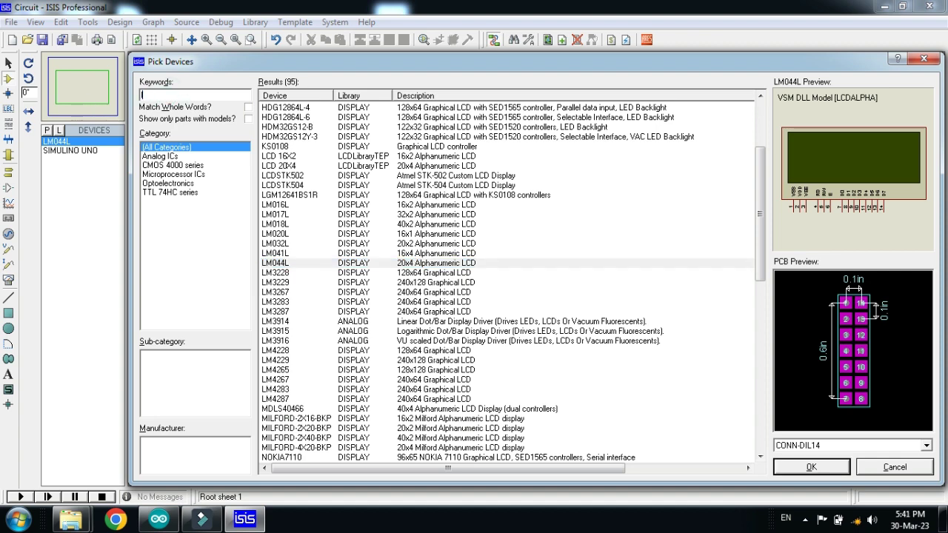
{"action": "scroll", "coordinate": [281, 152], "scroll_direction": "down", "scroll_amount": 5}
{"action": "left_click", "coordinate": [324, 341]}
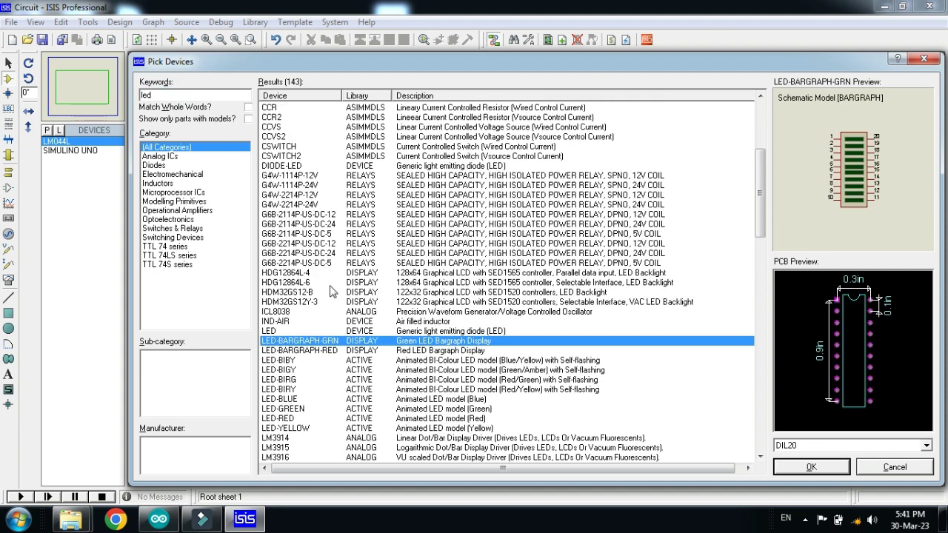
{"action": "double_click", "coordinate": [304, 428]}
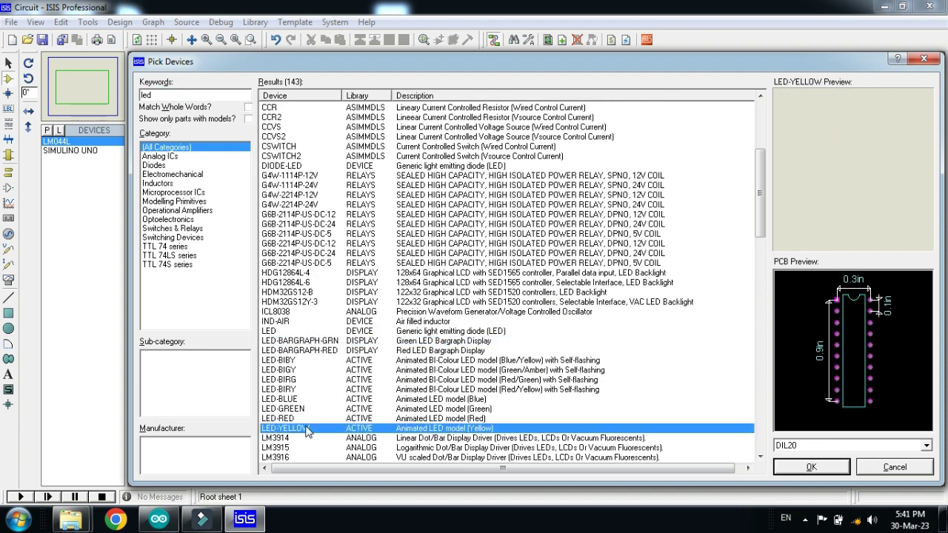
{"action": "left_click", "coordinate": [181, 93]}
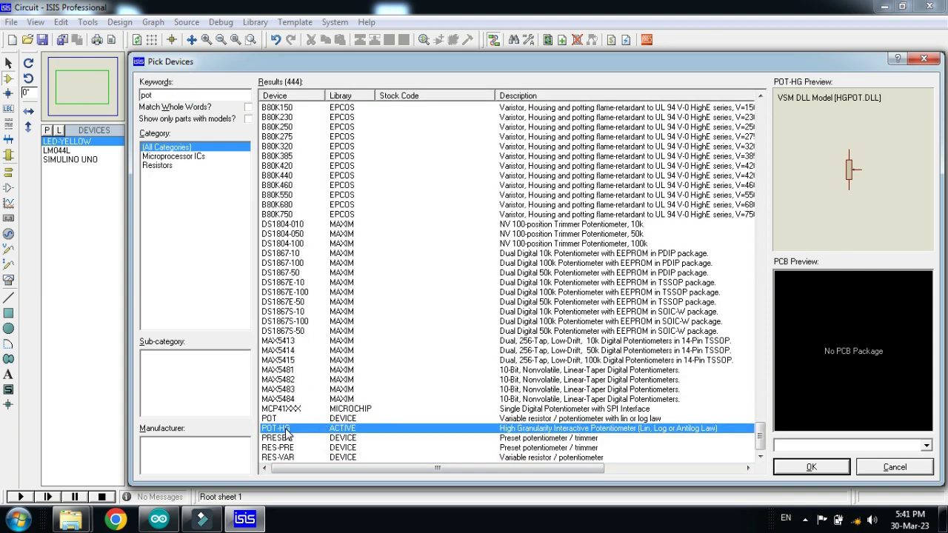
{"action": "double_click", "coordinate": [286, 431]}
Search 'indu' and add the INDUCTOR primitive from ASIMMDLS to the devices.
{"action": "left_click", "coordinate": [191, 94]}
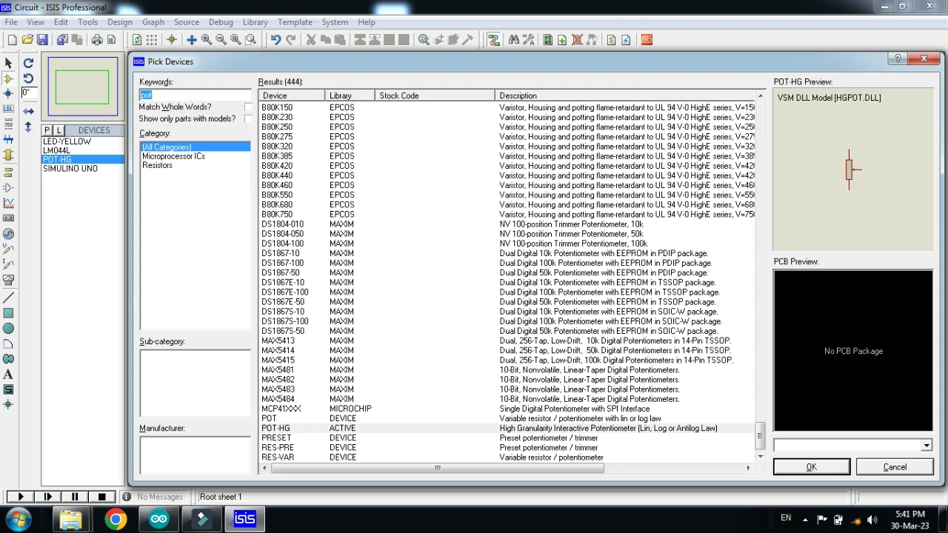
{"action": "type", "text": "ind"}
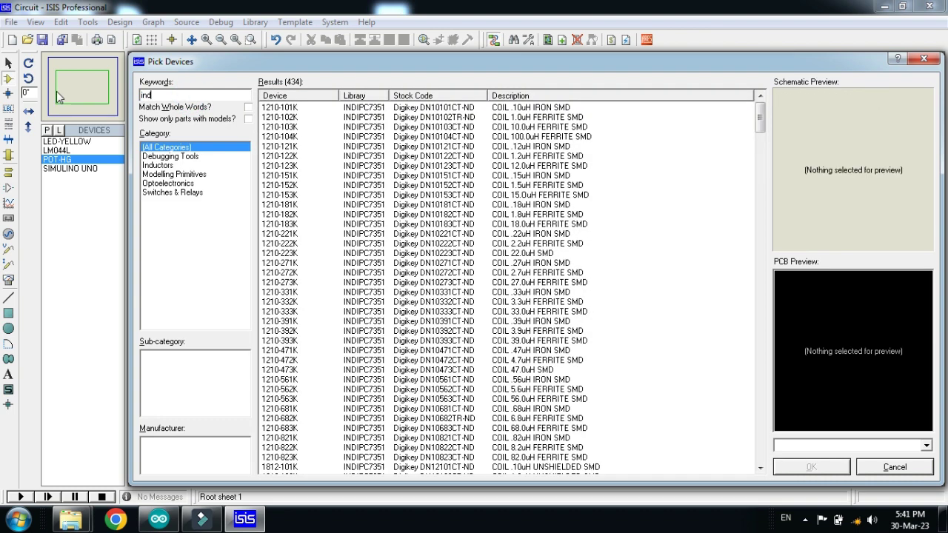
{"action": "type", "text": "uctor"}
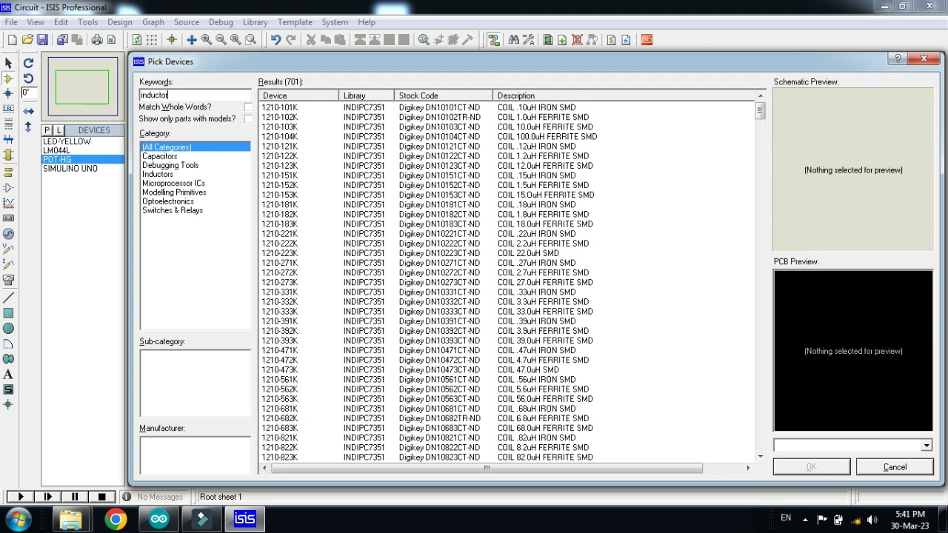
{"action": "left_click", "coordinate": [450, 369]}
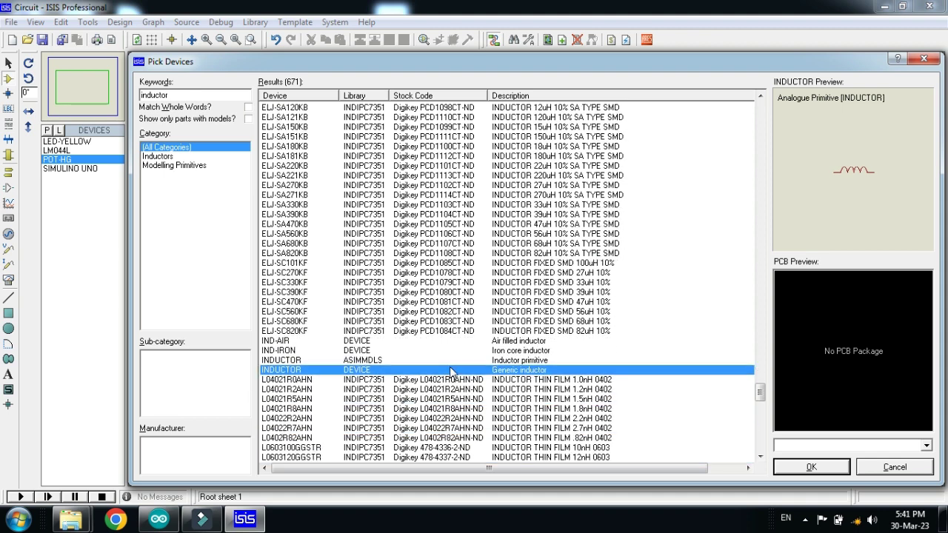
{"action": "left_click", "coordinate": [311, 360]}
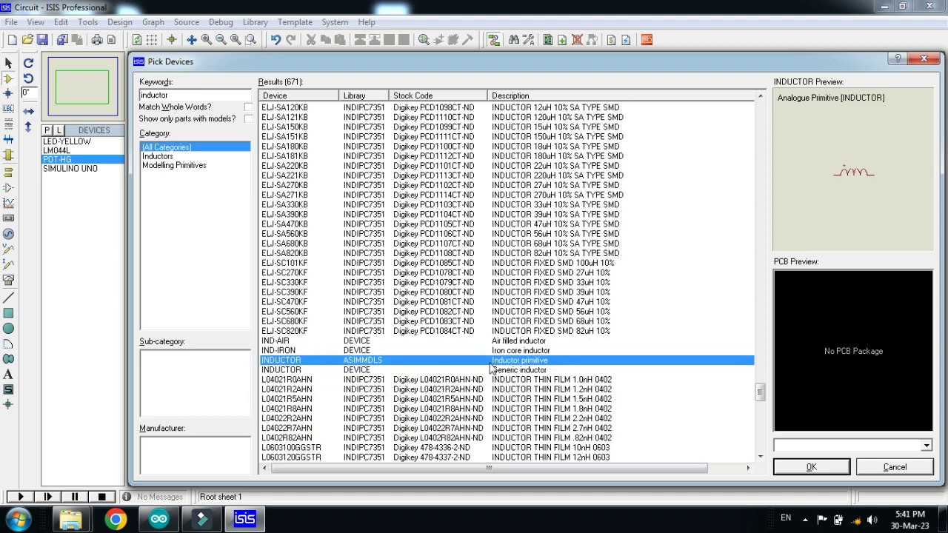
{"action": "double_click", "coordinate": [362, 361]}
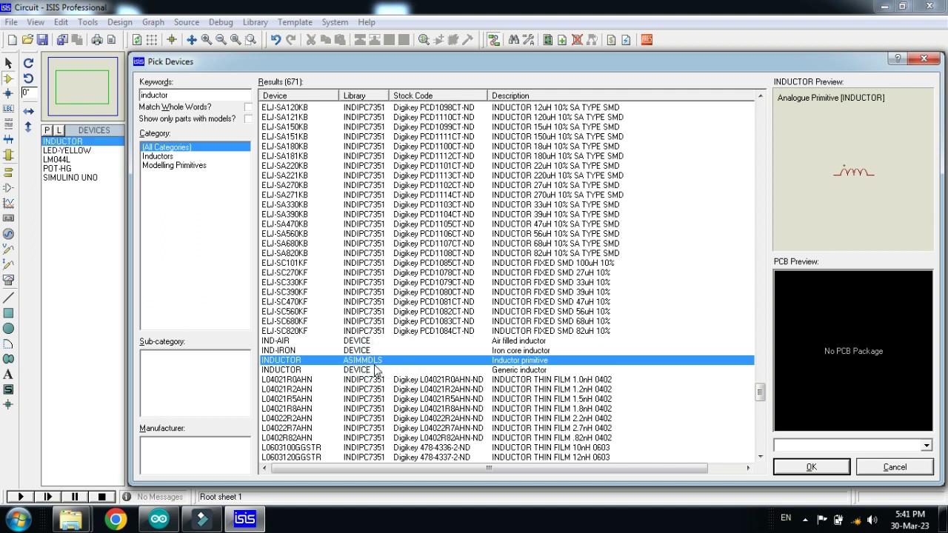
{"action": "left_click", "coordinate": [203, 93]}
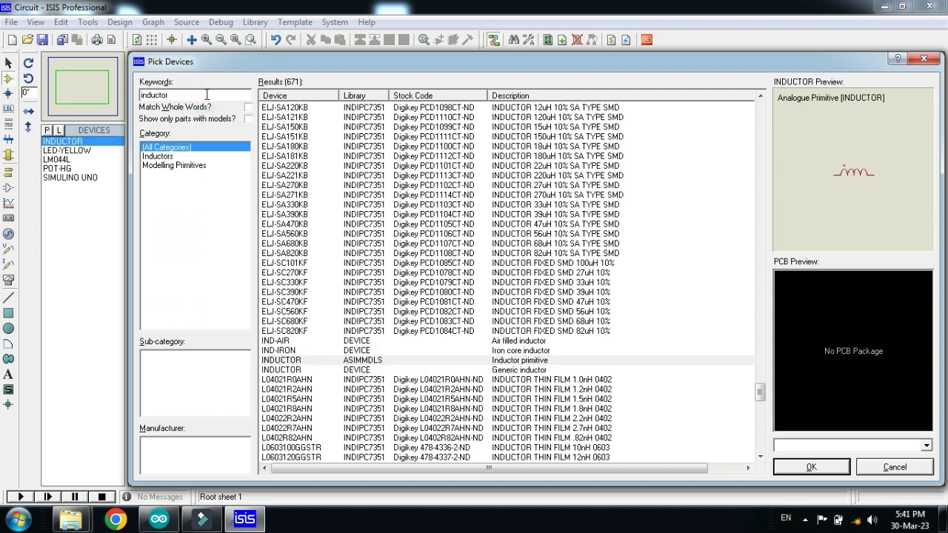
{"action": "key", "text": "ctrl+a"}
Add CAP and, via a 'water' search, the WATER SENSOR part to the devices.
{"action": "type", "text": "c"}
{"action": "double_click", "coordinate": [305, 113]}
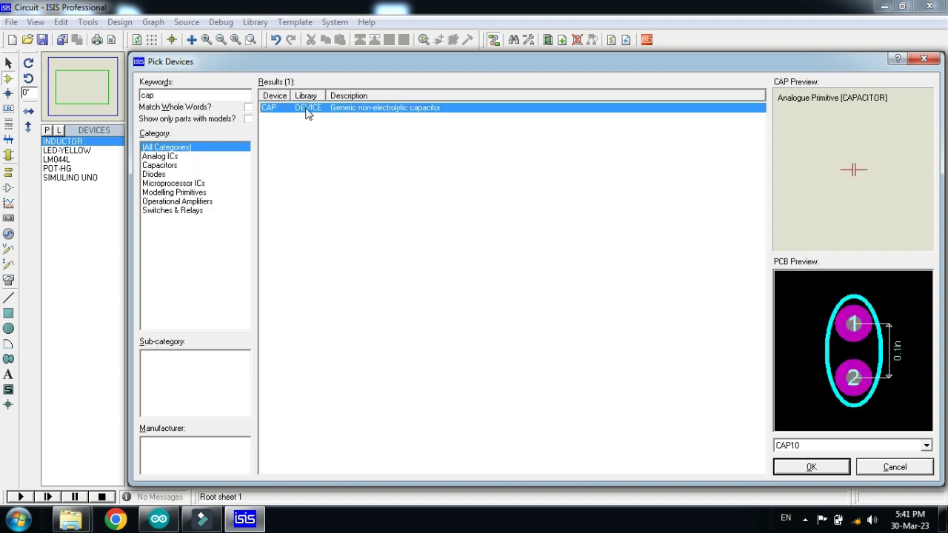
{"action": "double_click", "coordinate": [213, 94]}
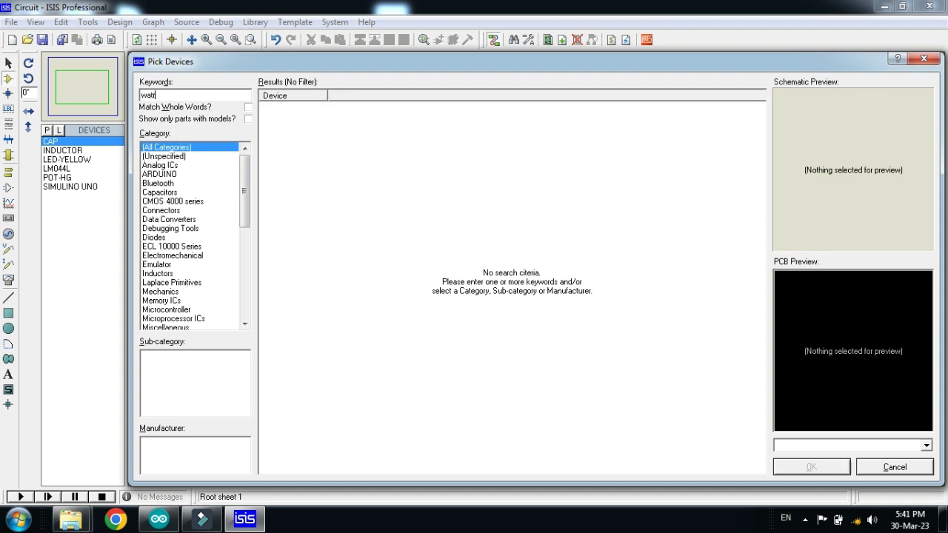
{"action": "type", "text": "watr"}
{"action": "key", "text": "BackSpace"}
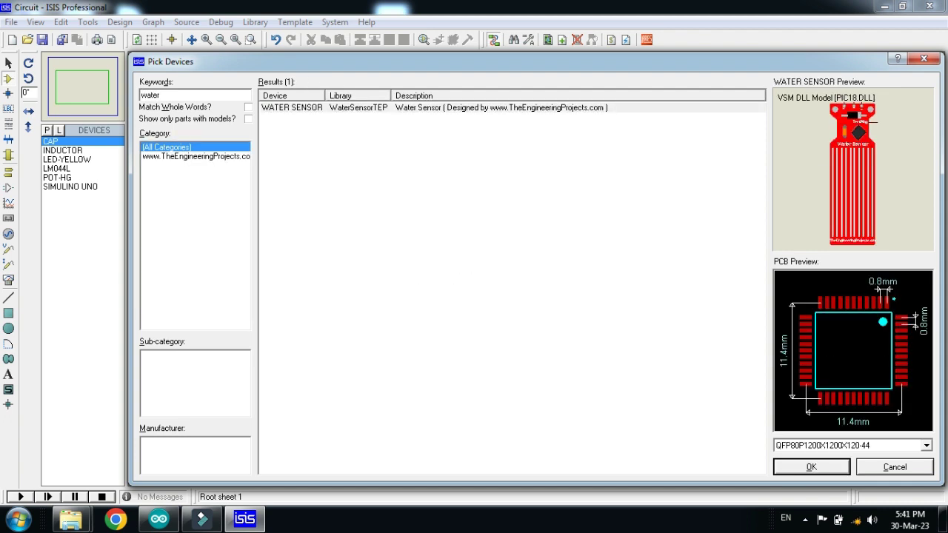
{"action": "left_click", "coordinate": [387, 108]}
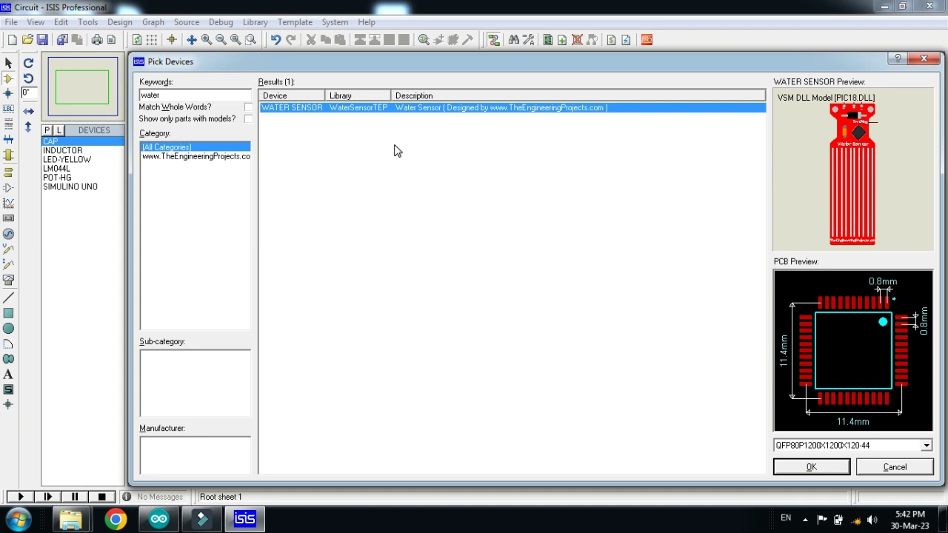
{"action": "double_click", "coordinate": [387, 109]}
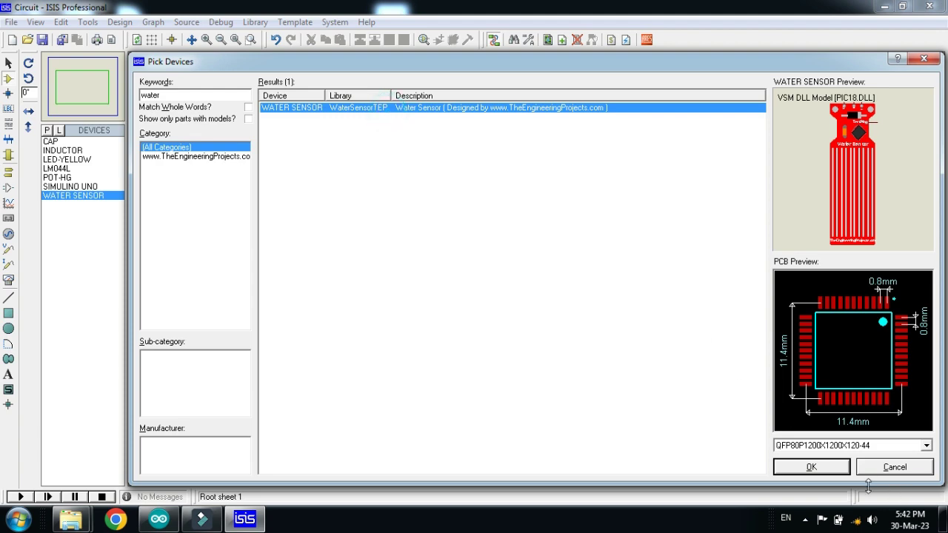
Place the LM044L LCD1 at the sheet's top right and start placing SIMULINO UNO below it.
{"action": "left_click", "coordinate": [829, 473]}
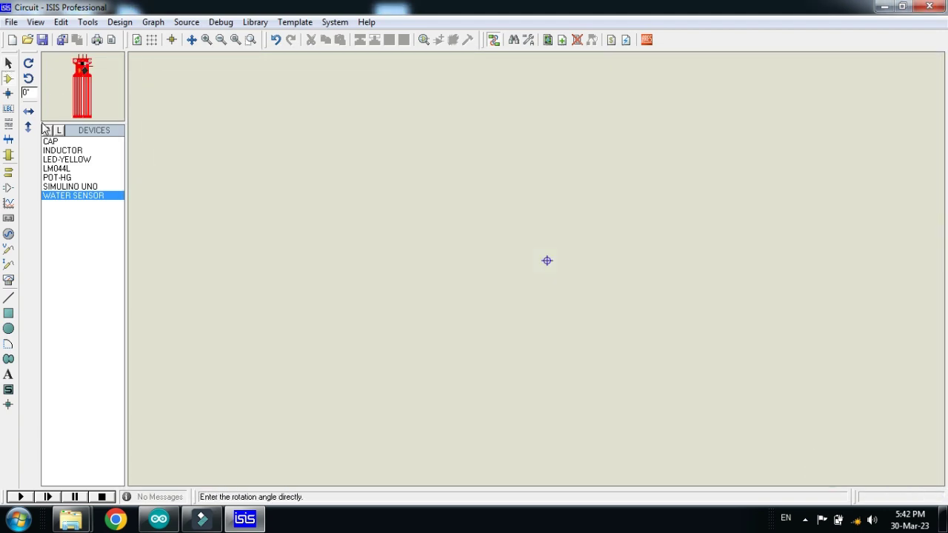
{"action": "left_click", "coordinate": [70, 187]}
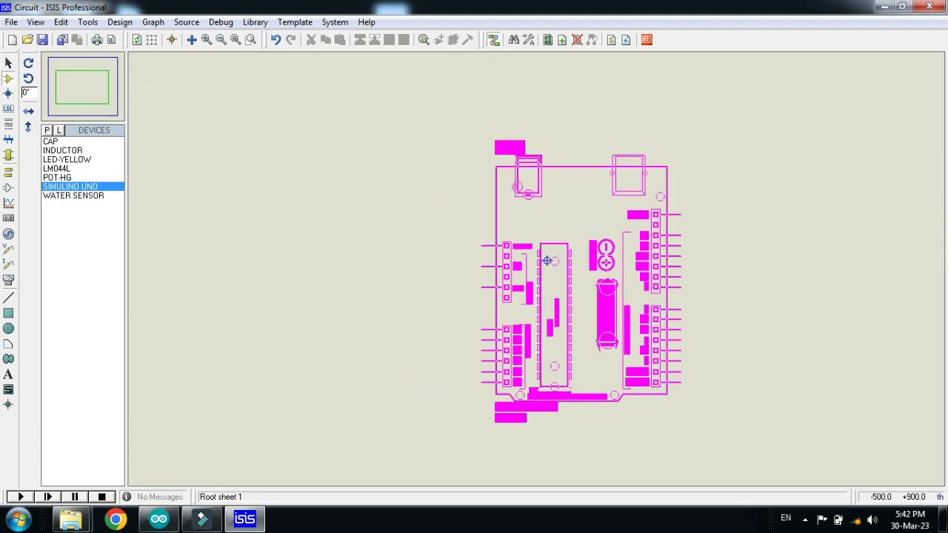
{"action": "right_click", "coordinate": [481, 175]}
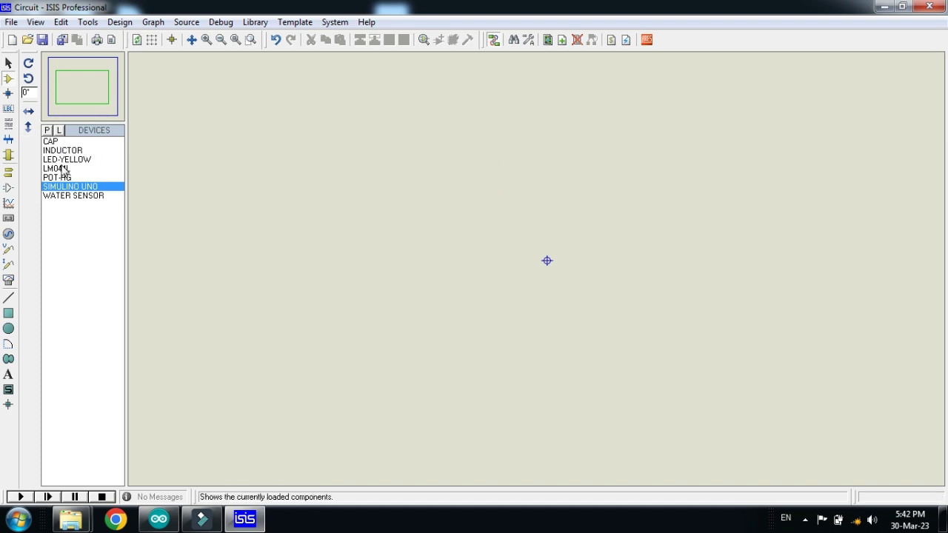
{"action": "left_click", "coordinate": [61, 160]}
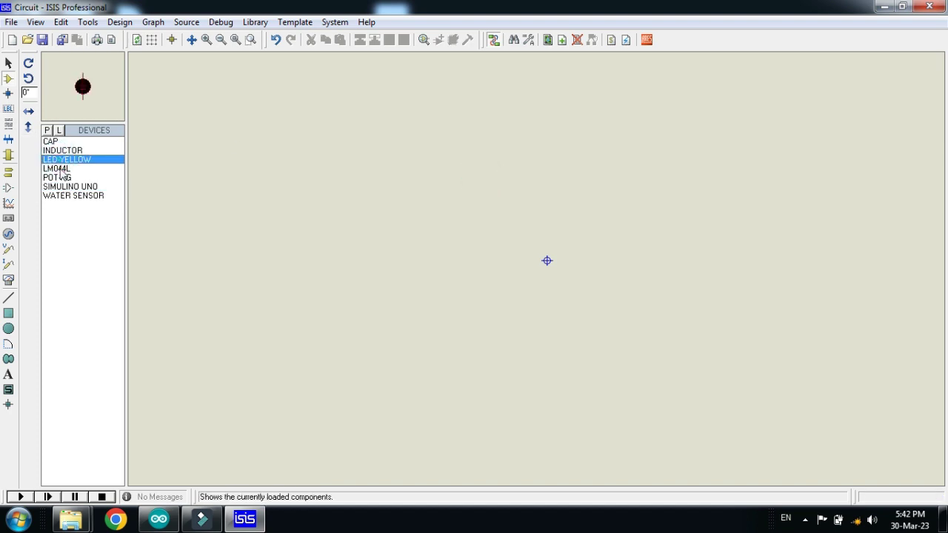
{"action": "left_click", "coordinate": [59, 169]}
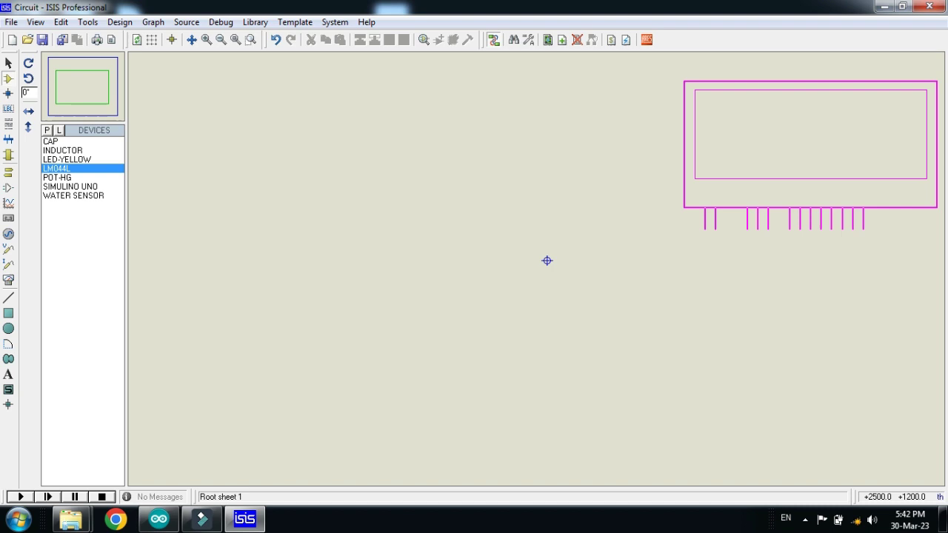
{"action": "left_click", "coordinate": [810, 148]}
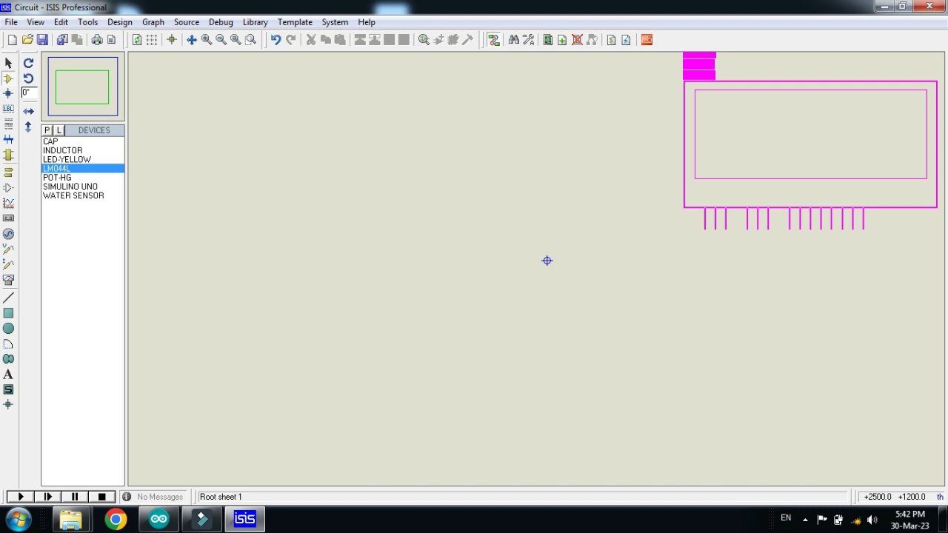
{"action": "left_click", "coordinate": [85, 186]}
{"action": "left_click", "coordinate": [459, 268]}
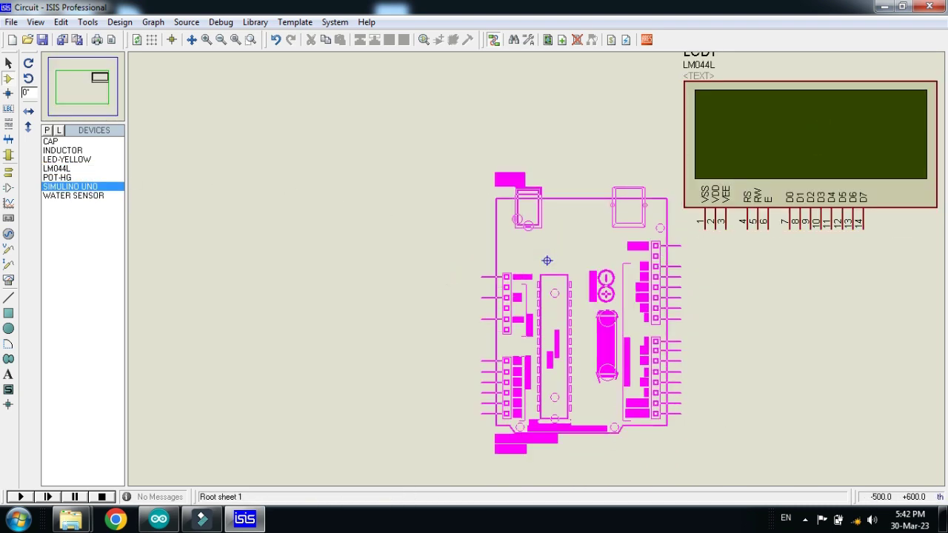
Drop the Arduino near the centre and wire LCD RS to pin 13 and E to pin 12.
{"action": "left_click", "coordinate": [536, 260]}
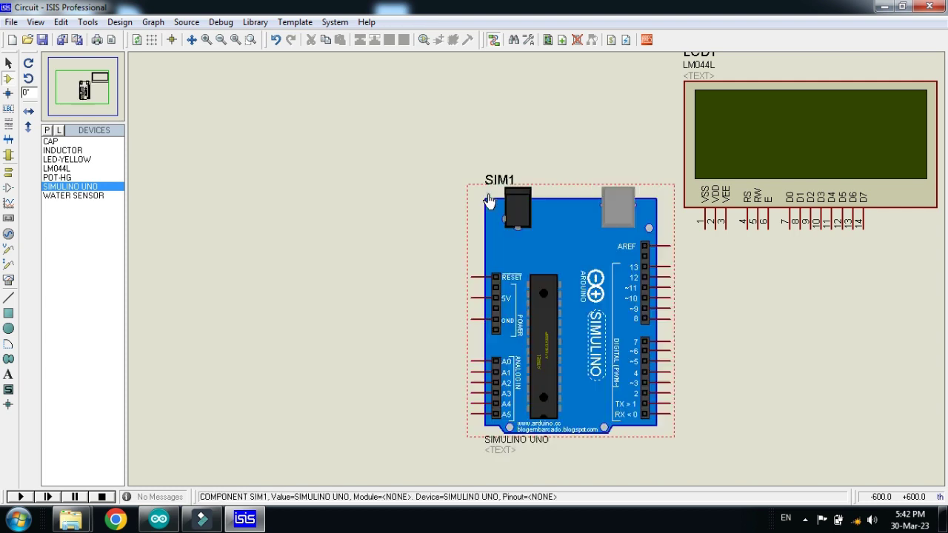
{"action": "left_click", "coordinate": [747, 227]}
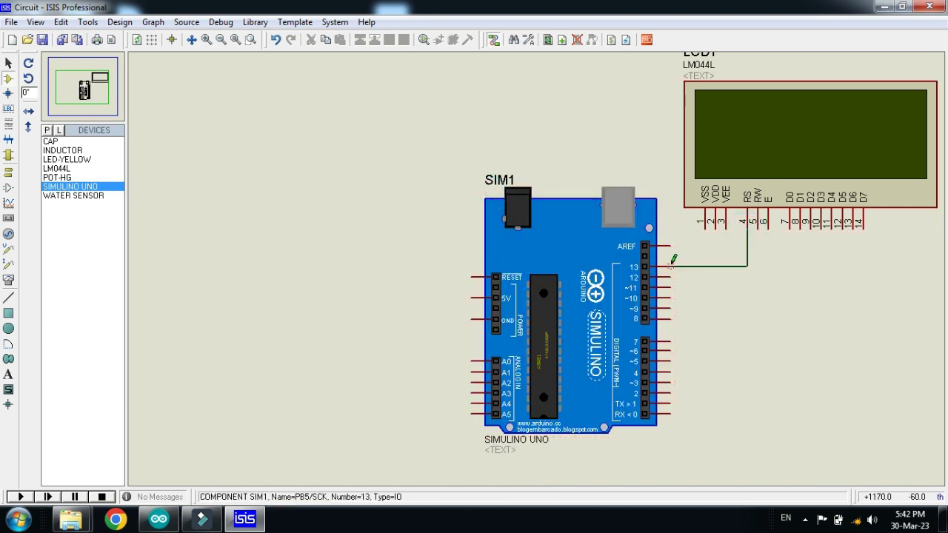
{"action": "left_click", "coordinate": [672, 269]}
{"action": "left_click", "coordinate": [671, 277]}
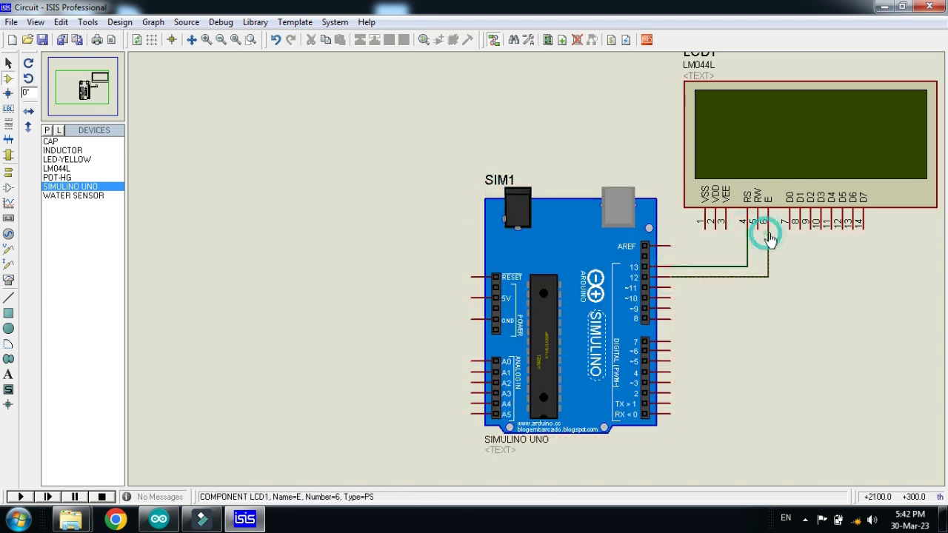
{"action": "left_click", "coordinate": [767, 229]}
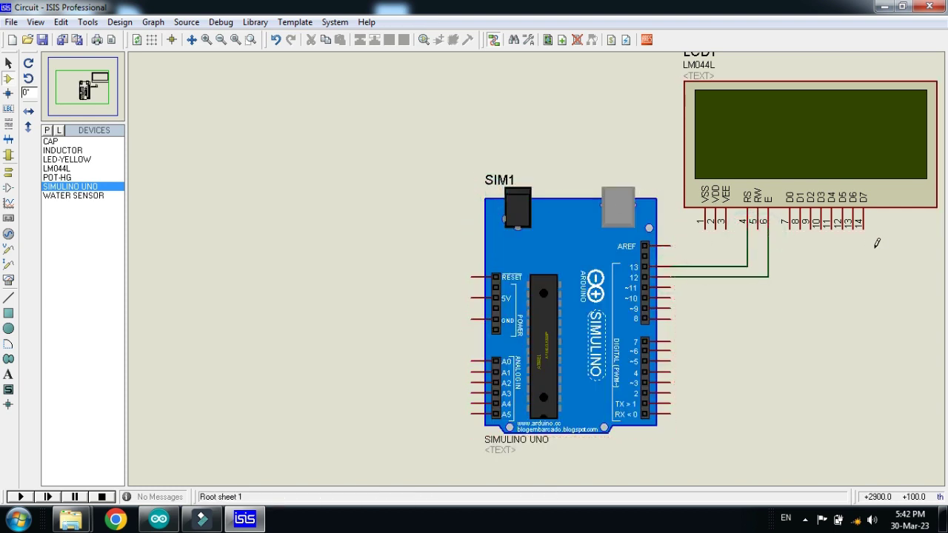
Wire LCD data pins D4, D5, D6, D7 to Arduino pins ~11, ~10, ~9 and 8.
{"action": "left_click", "coordinate": [837, 226]}
{"action": "left_click", "coordinate": [671, 288]}
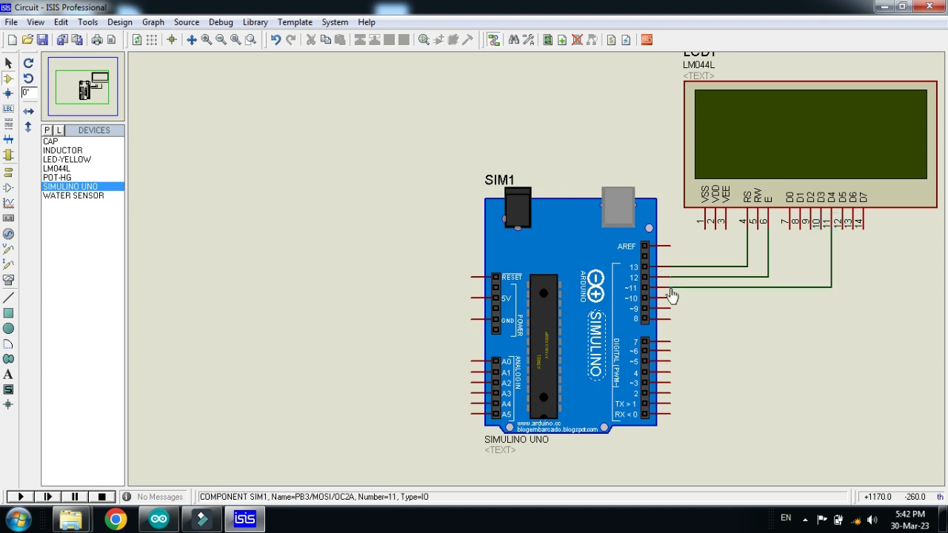
{"action": "left_click", "coordinate": [671, 298]}
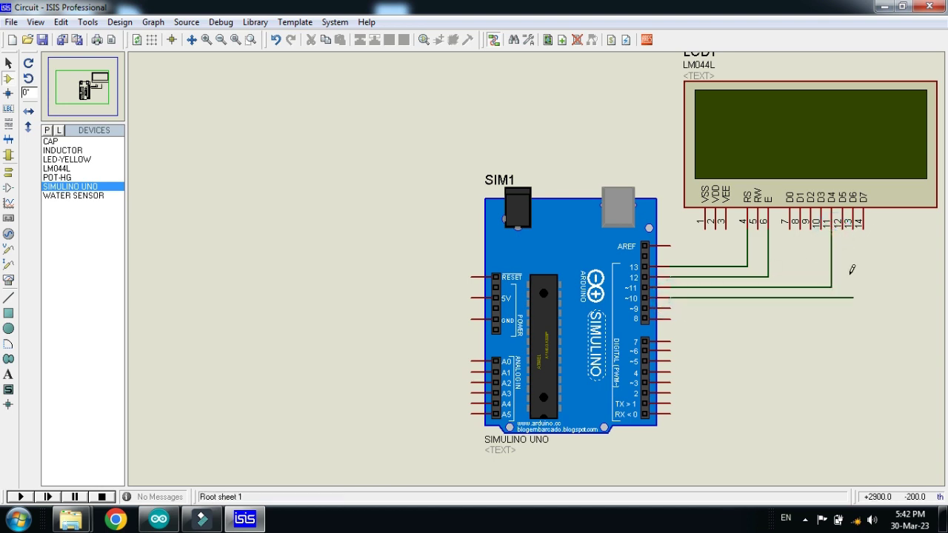
{"action": "left_click", "coordinate": [849, 228]}
{"action": "left_click", "coordinate": [858, 227]}
{"action": "left_click", "coordinate": [668, 308]}
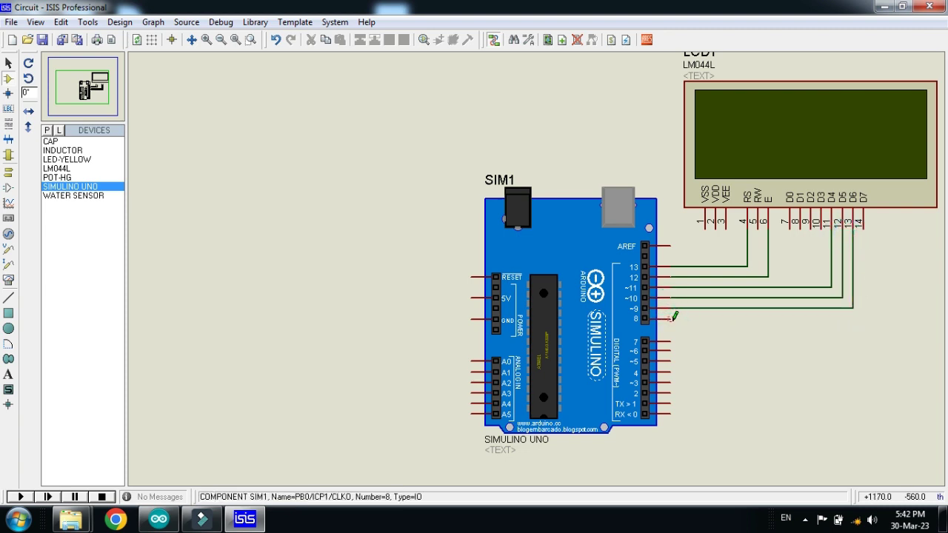
{"action": "left_click", "coordinate": [671, 318]}
{"action": "left_click", "coordinate": [864, 225]}
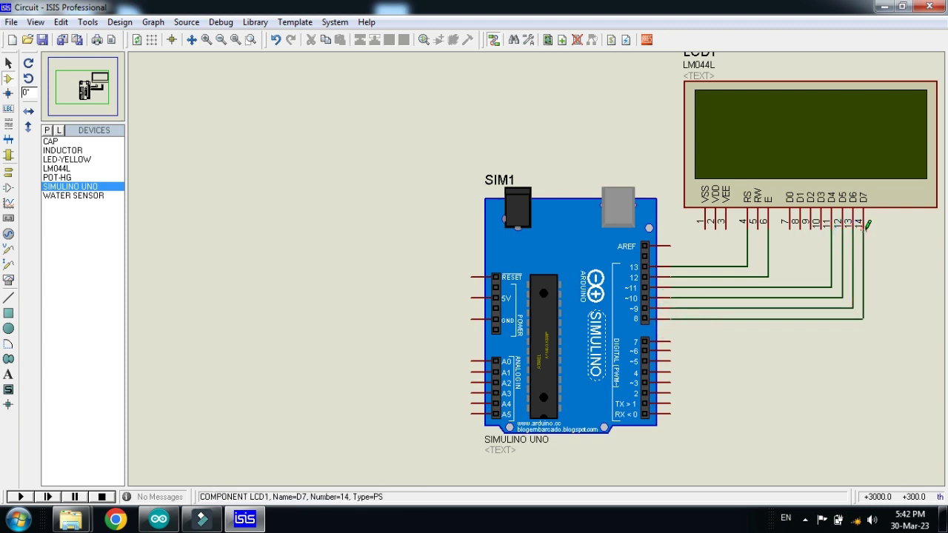
Place a yellow LED with hidden labels right of the Arduino and wire it to pin 7.
{"action": "left_click", "coordinate": [52, 158]}
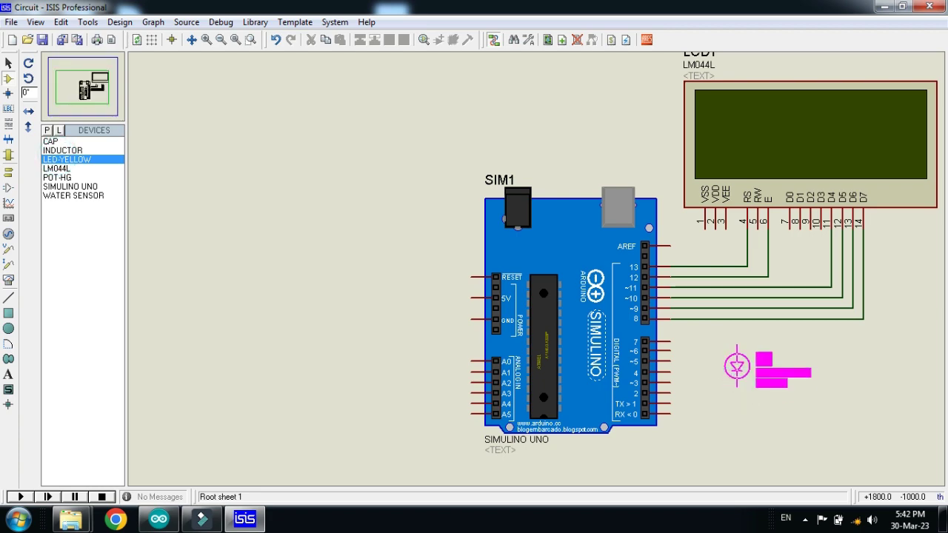
{"action": "left_click", "coordinate": [737, 366]}
{"action": "double_click", "coordinate": [736, 366]}
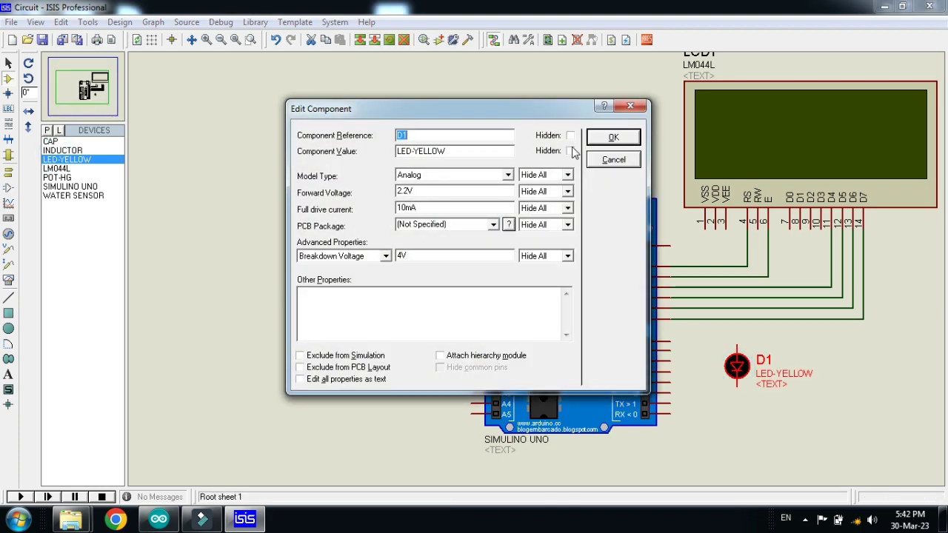
{"action": "left_click", "coordinate": [571, 152]}
{"action": "left_click", "coordinate": [570, 136]}
{"action": "left_click", "coordinate": [614, 137]}
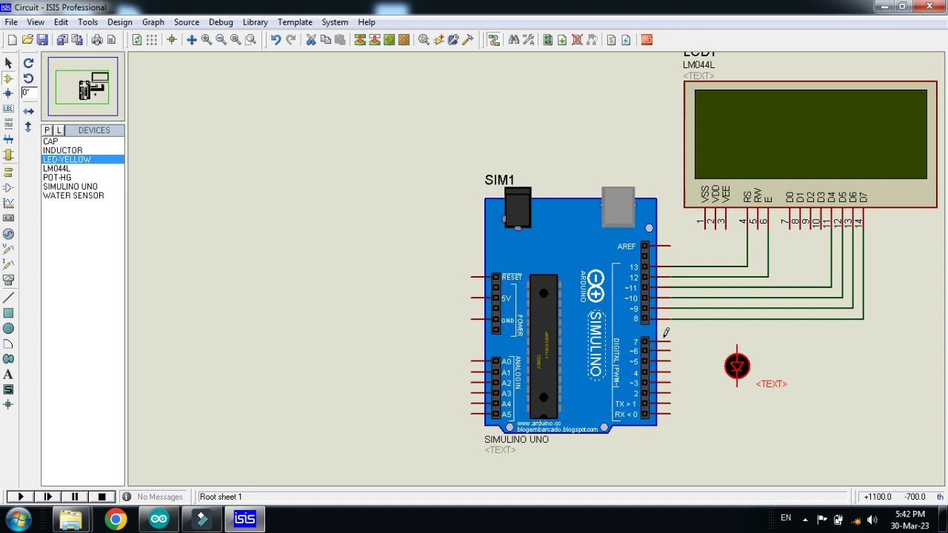
{"action": "left_click", "coordinate": [669, 341]}
{"action": "left_click", "coordinate": [737, 345]}
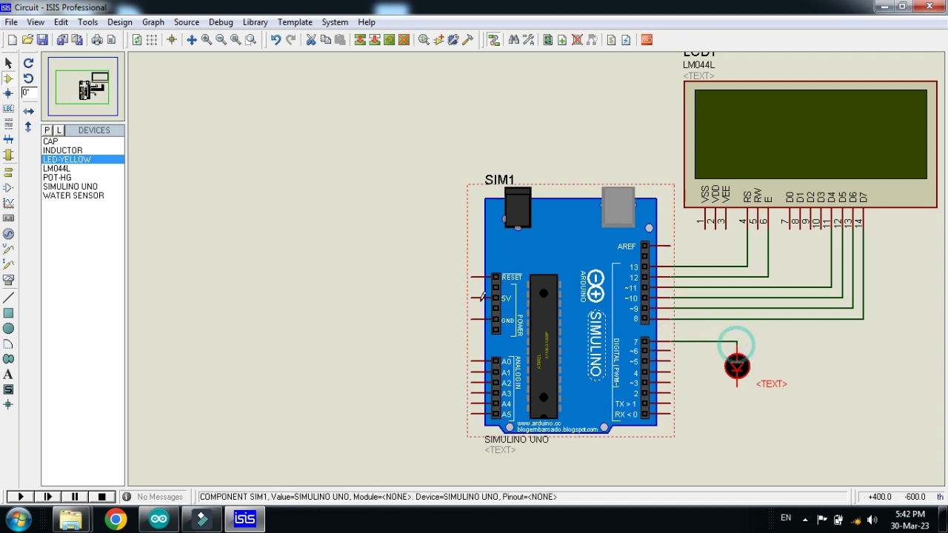
Place the water sensor WATER1 to the left of the Arduino.
{"action": "left_click", "coordinate": [82, 197]}
{"action": "left_click", "coordinate": [317, 235]}
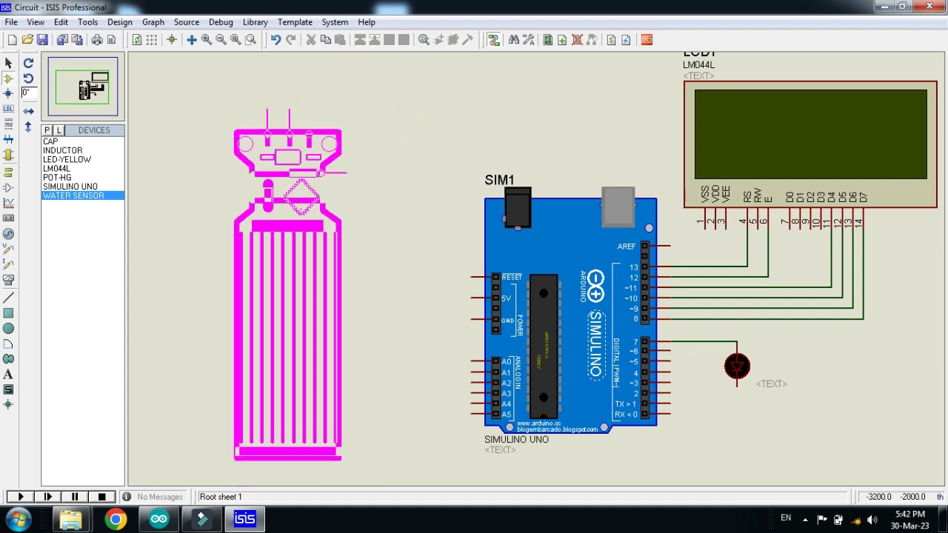
{"action": "left_click", "coordinate": [287, 285]}
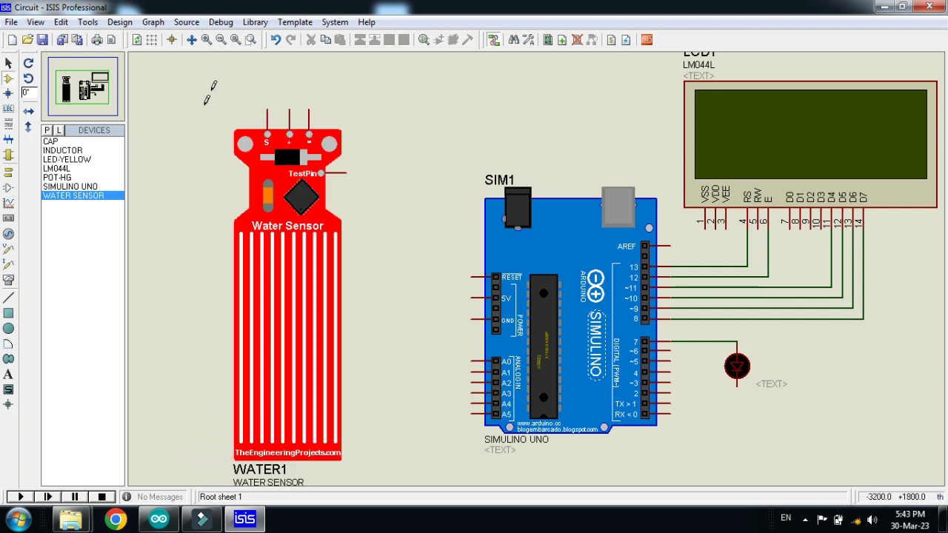
Place inductor L1 above the sensor and wire its right end to the S pin.
{"action": "left_click", "coordinate": [61, 151]}
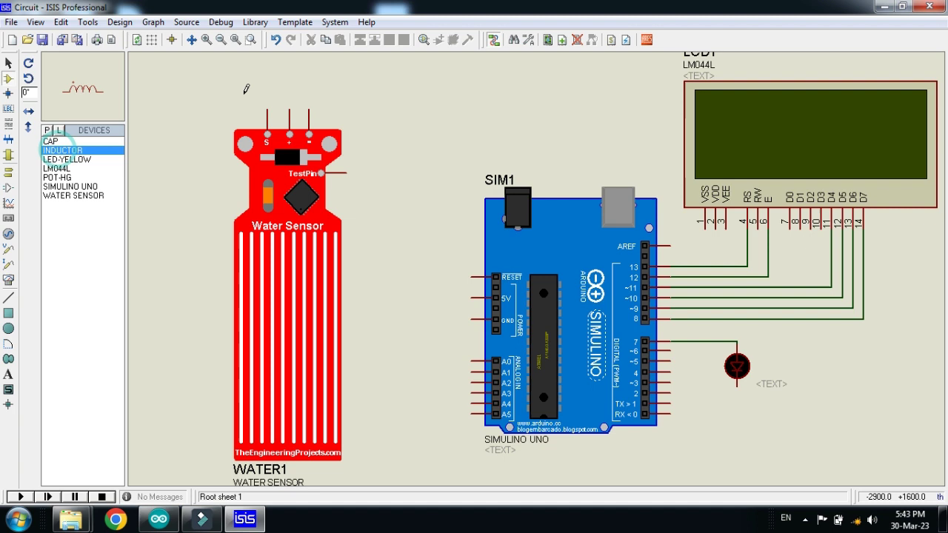
{"action": "left_click", "coordinate": [246, 85]}
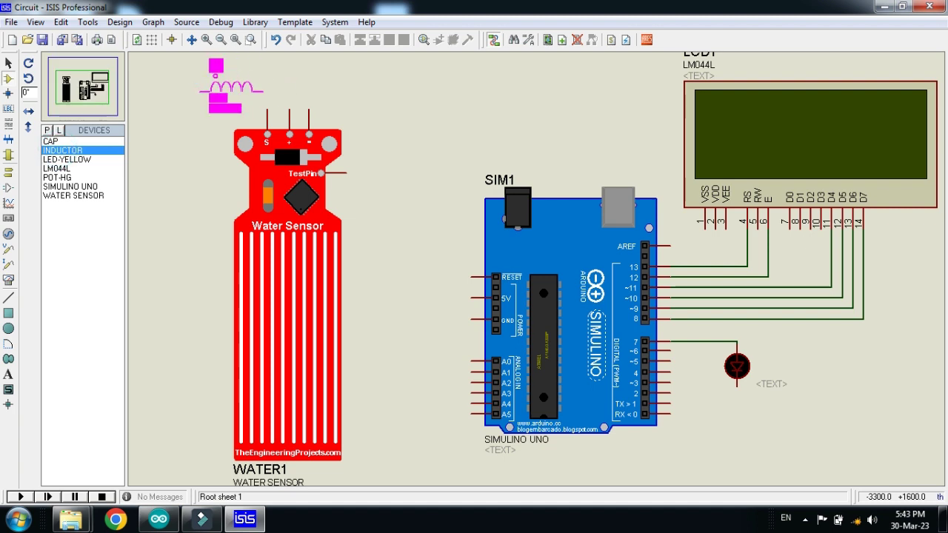
{"action": "left_click", "coordinate": [222, 88]}
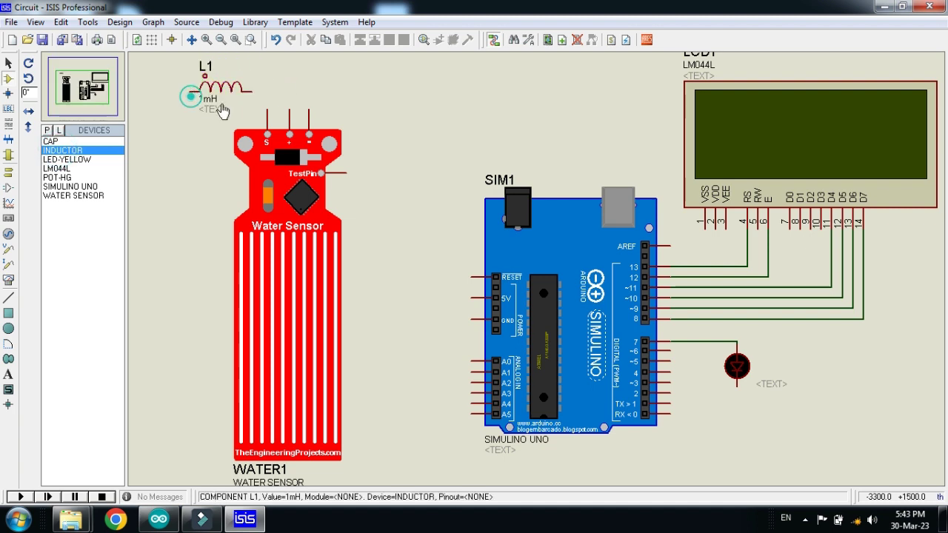
{"action": "left_click", "coordinate": [256, 89]}
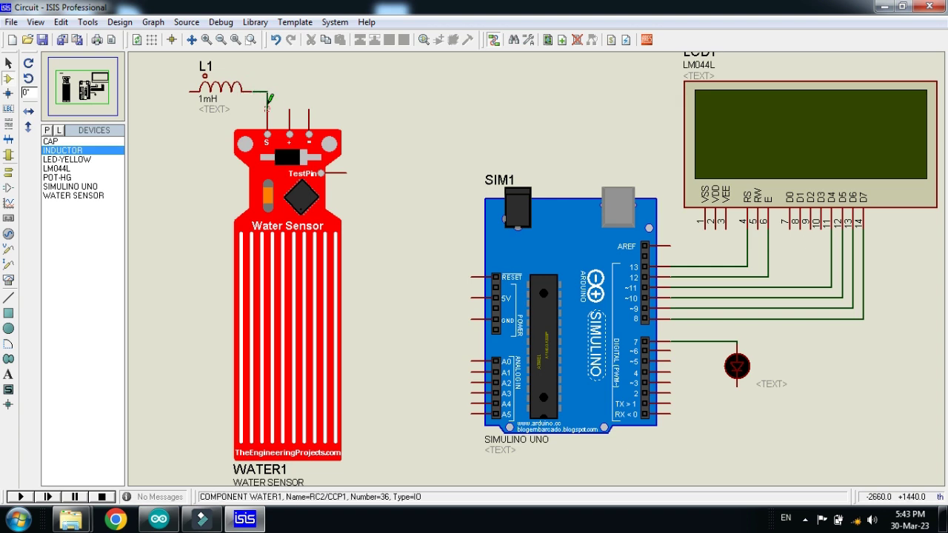
{"action": "scroll", "coordinate": [269, 100], "scroll_direction": "up", "scroll_amount": 1}
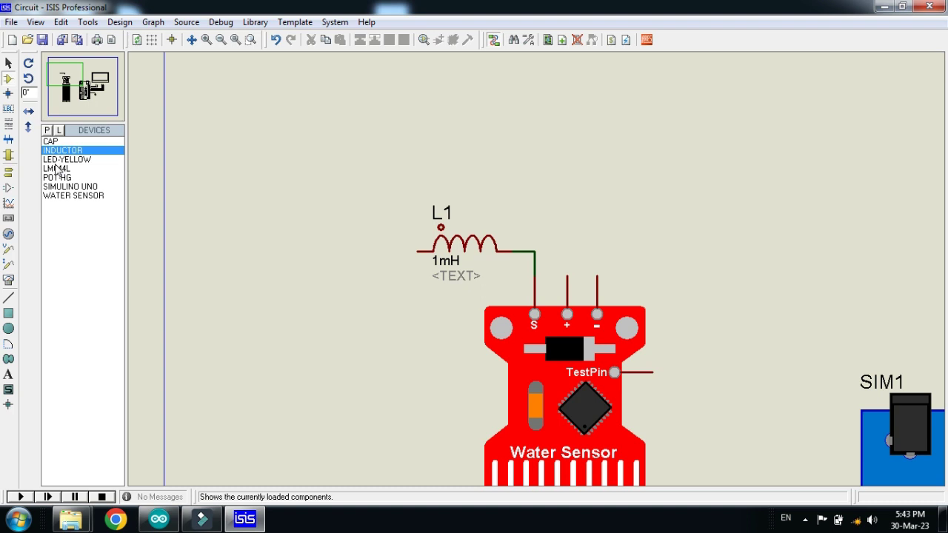
Place capacitor C1 rotated vertically below L1's left end and wire its top pin to L1.
{"action": "left_click", "coordinate": [50, 141]}
{"action": "left_click", "coordinate": [303, 254]}
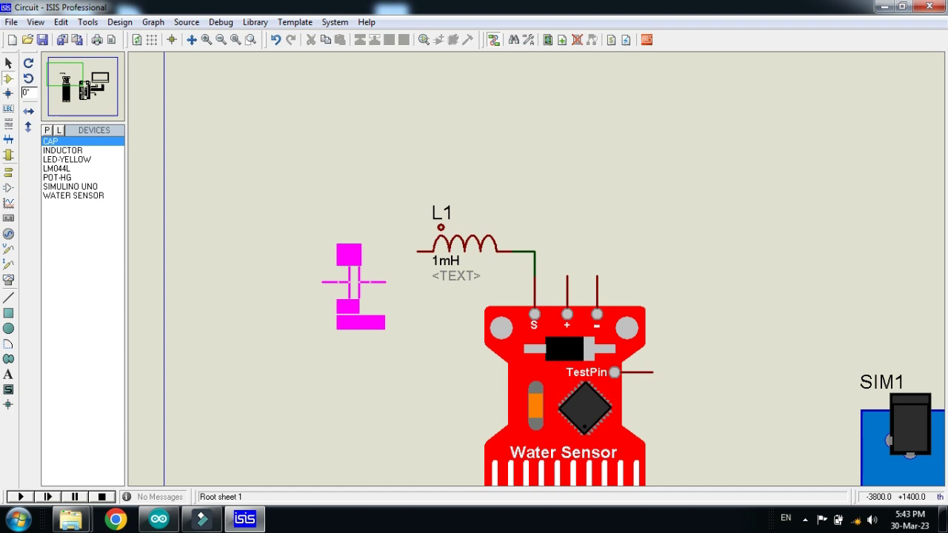
{"action": "left_click", "coordinate": [350, 289]}
{"action": "right_click", "coordinate": [350, 289]}
{"action": "left_click", "coordinate": [423, 224]}
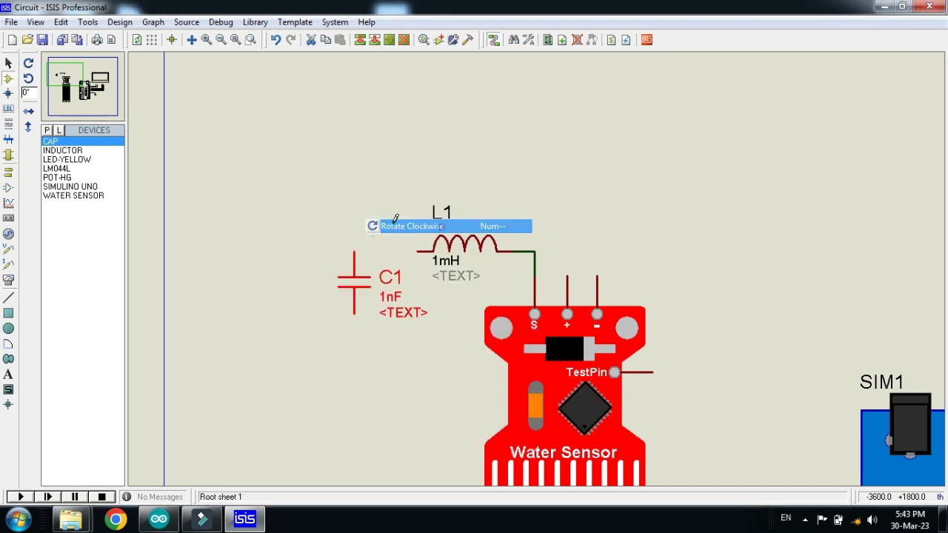
{"action": "left_click", "coordinate": [348, 280]}
{"action": "left_click_drag", "start_coordinate": [386, 279], "coordinate": [432, 294]}
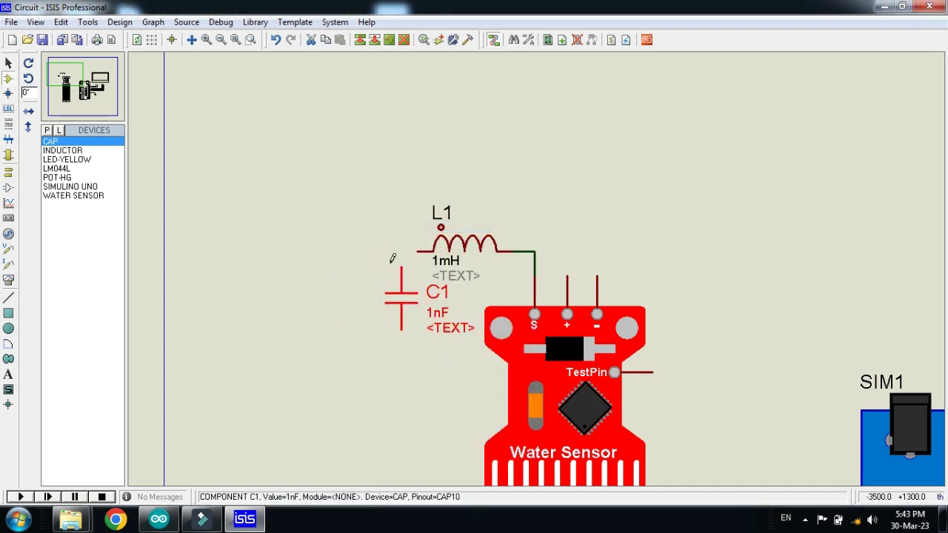
{"action": "left_click", "coordinate": [386, 236]}
{"action": "left_click", "coordinate": [416, 253]}
{"action": "left_click", "coordinate": [401, 265]}
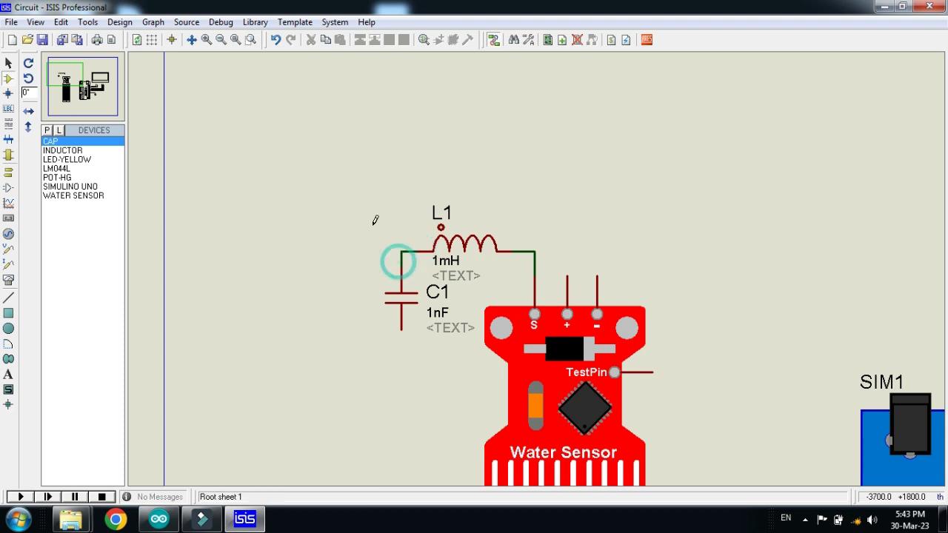
Change inductor L1's inductance to 27uH.
{"action": "double_click", "coordinate": [487, 248]}
{"action": "left_click_drag", "start_coordinate": [399, 177], "coordinate": [374, 181]}
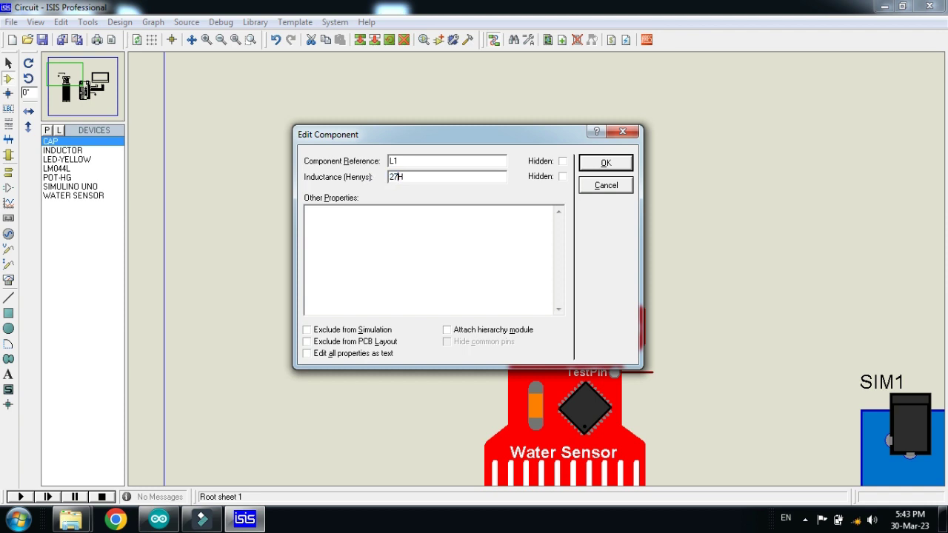
{"action": "key", "text": "Return"}
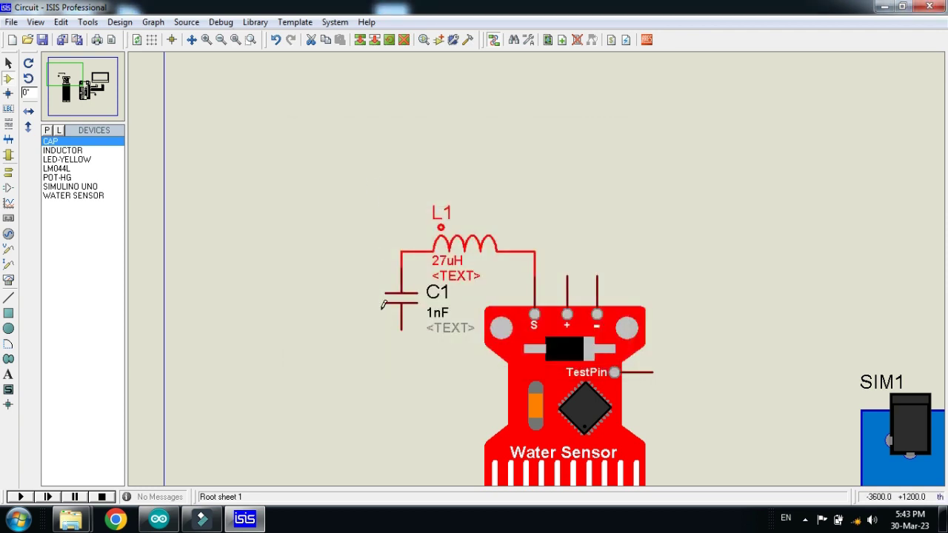
Change capacitor C1's capacitance to 300uF.
{"action": "double_click", "coordinate": [398, 305]}
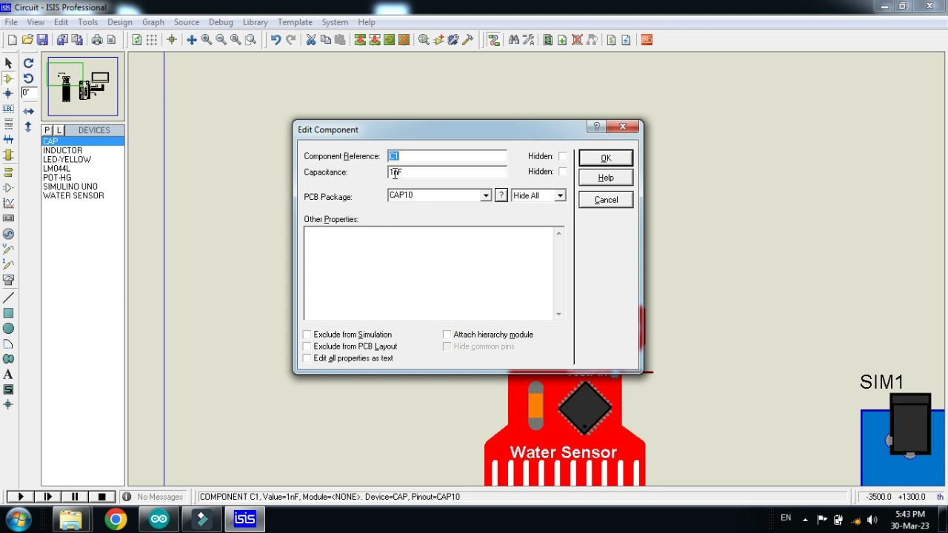
{"action": "left_click_drag", "start_coordinate": [398, 172], "coordinate": [378, 178]}
{"action": "key", "text": "Return"}
{"action": "left_click", "coordinate": [361, 205]}
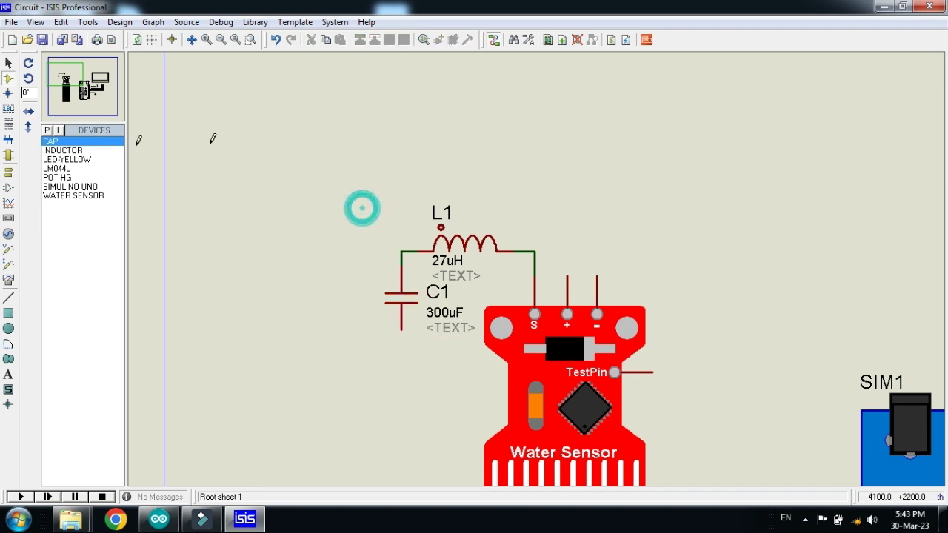
Place ground terminals wired to C1's lower pin and the water sensor's minus pin.
{"action": "left_click", "coordinate": [9, 172]}
{"action": "left_click", "coordinate": [60, 187]}
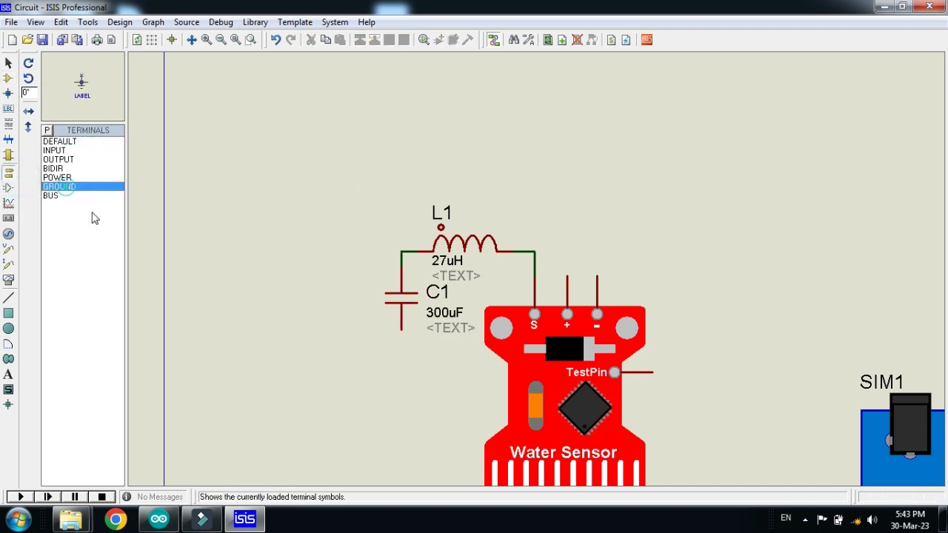
{"action": "left_click", "coordinate": [401, 363]}
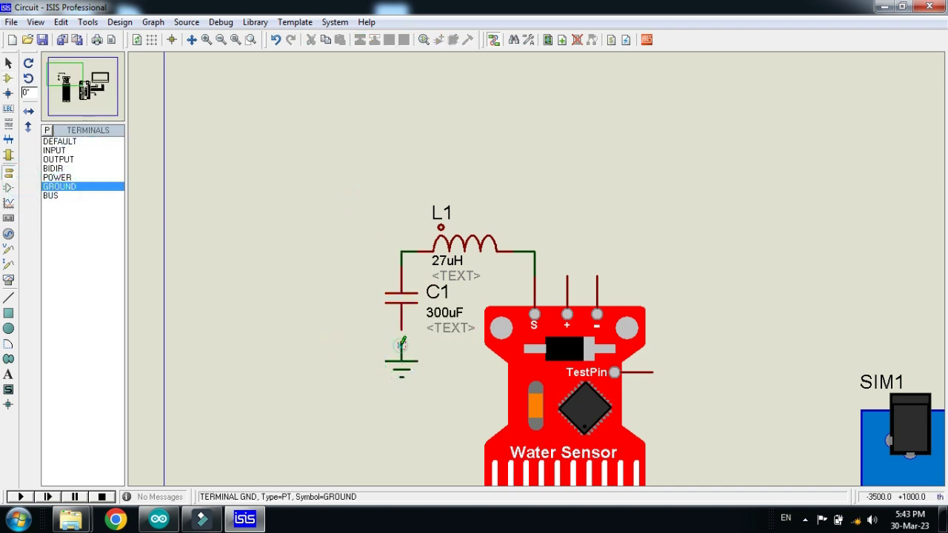
{"action": "left_click", "coordinate": [401, 331]}
{"action": "left_click", "coordinate": [401, 346]}
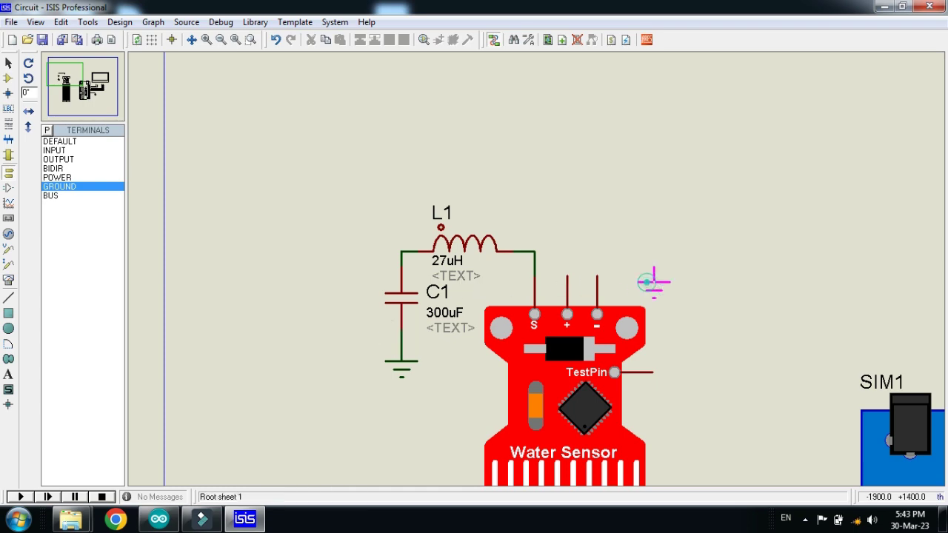
{"action": "left_click", "coordinate": [638, 281]}
{"action": "left_click", "coordinate": [638, 276]}
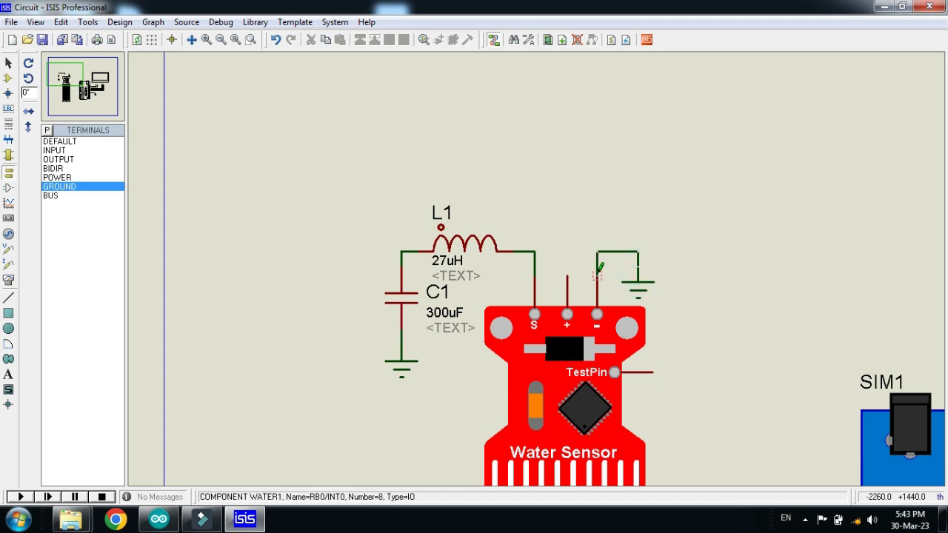
{"action": "left_click", "coordinate": [597, 279]}
{"action": "scroll", "coordinate": [719, 290], "scroll_direction": "down", "scroll_amount": 3}
{"action": "scroll", "coordinate": [722, 378], "scroll_direction": "up", "scroll_amount": 3}
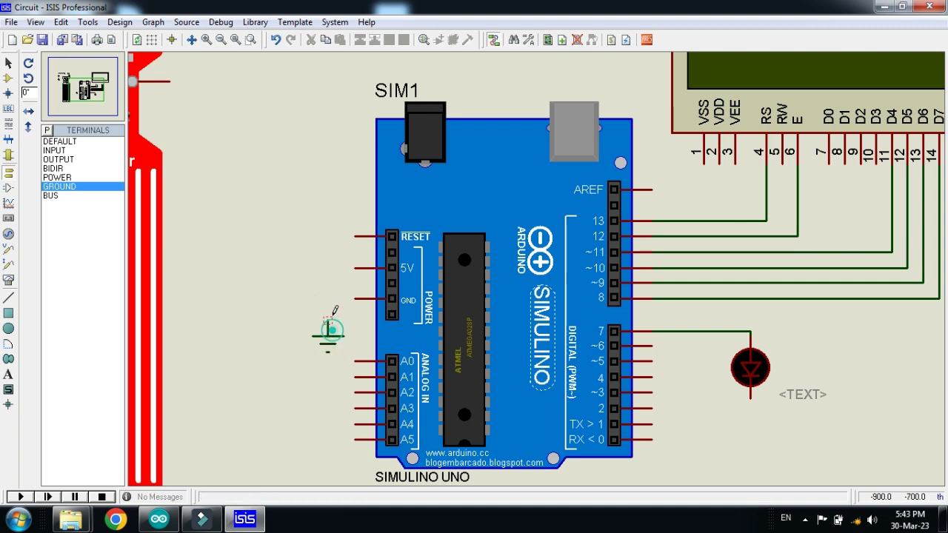
Ground the Arduino GND pin, the LCD's RW pin and the LED's lower pin.
{"action": "left_click", "coordinate": [328, 323]}
{"action": "left_click", "coordinate": [355, 300]}
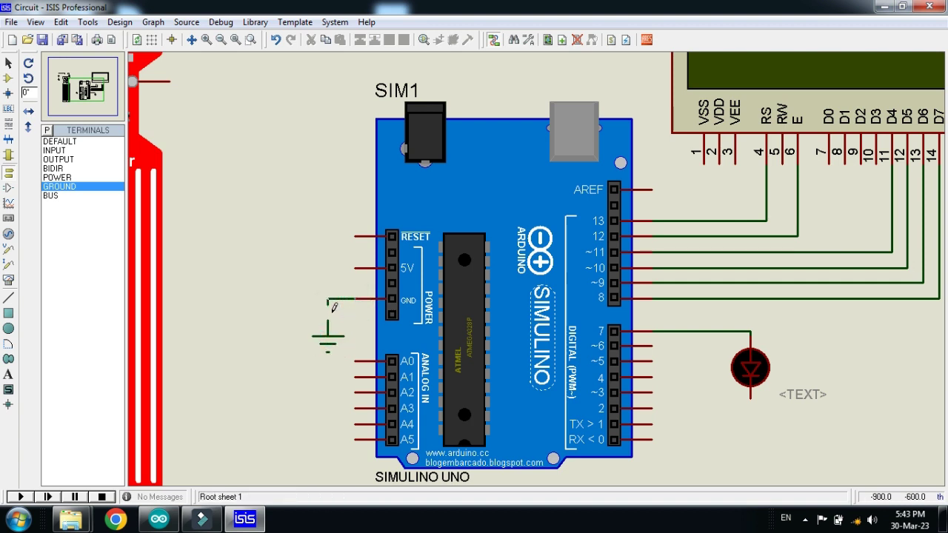
{"action": "left_click", "coordinate": [328, 324]}
{"action": "left_click_drag", "start_coordinate": [344, 324], "coordinate": [343, 322]}
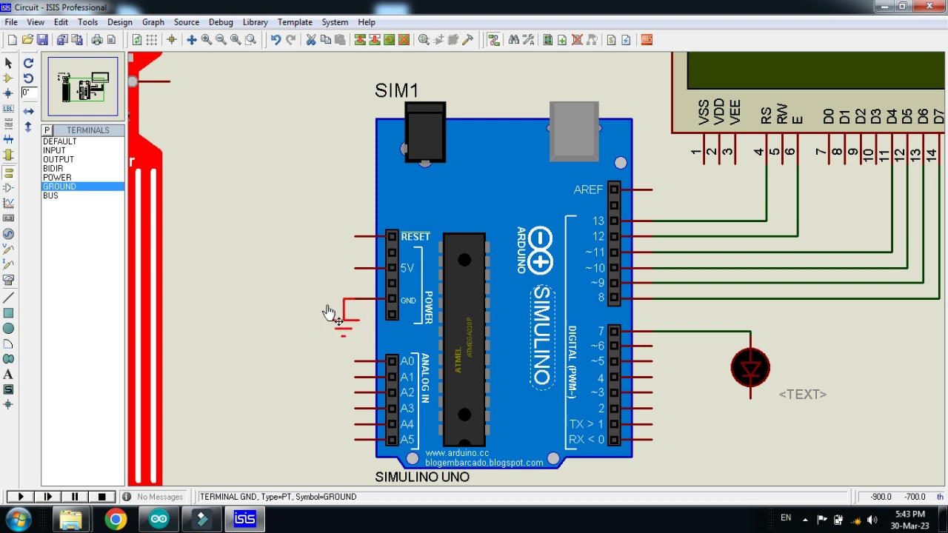
{"action": "left_click", "coordinate": [787, 190]}
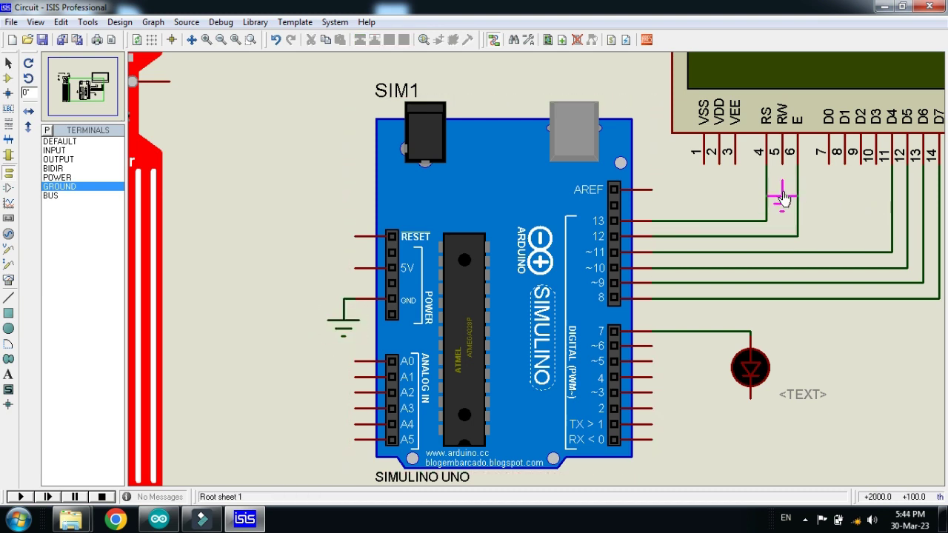
{"action": "left_click", "coordinate": [783, 197]}
{"action": "left_click", "coordinate": [782, 183]}
{"action": "left_click", "coordinate": [782, 164]}
{"action": "left_click", "coordinate": [751, 430]}
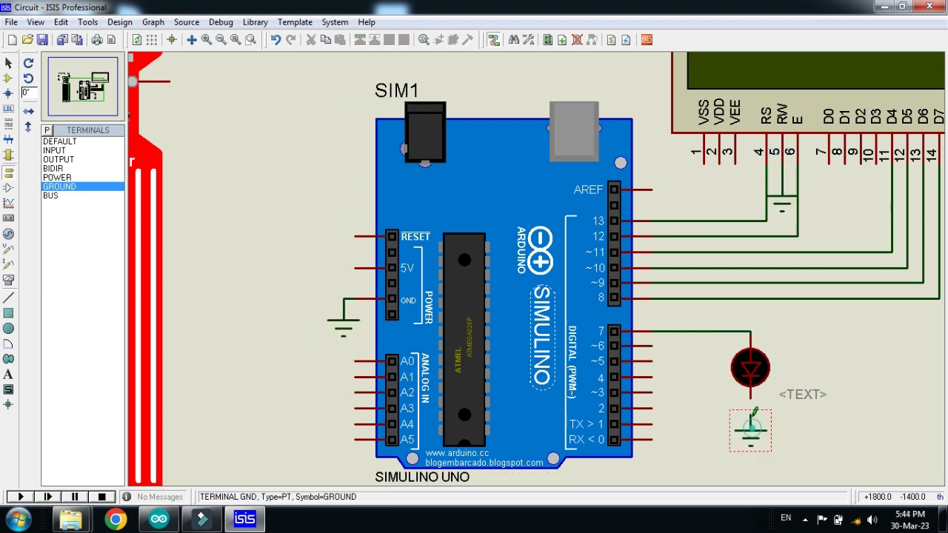
{"action": "left_click", "coordinate": [751, 416]}
{"action": "left_click", "coordinate": [751, 388]}
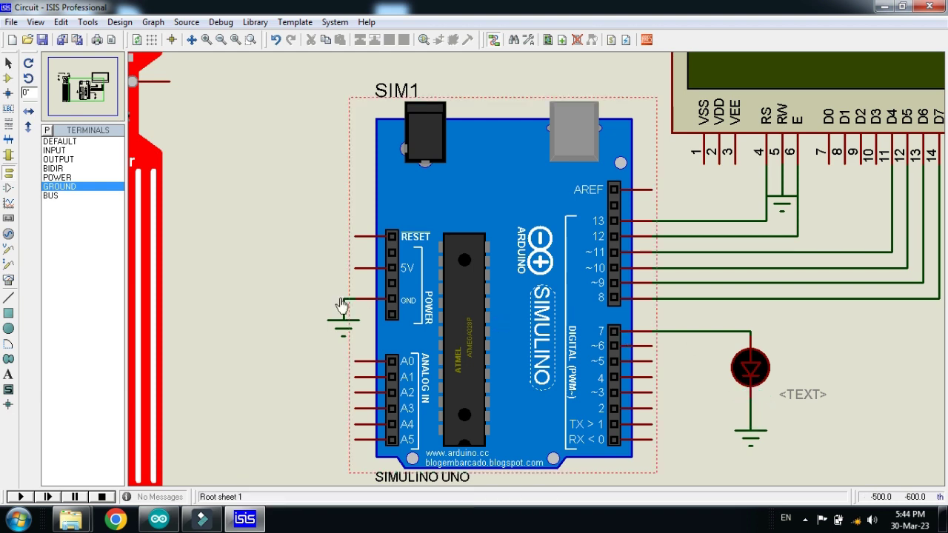
Place power terminals wired to the Arduino 5V pin and LCD VDD pin 2.
{"action": "left_click", "coordinate": [56, 178]}
{"action": "left_click", "coordinate": [341, 248]}
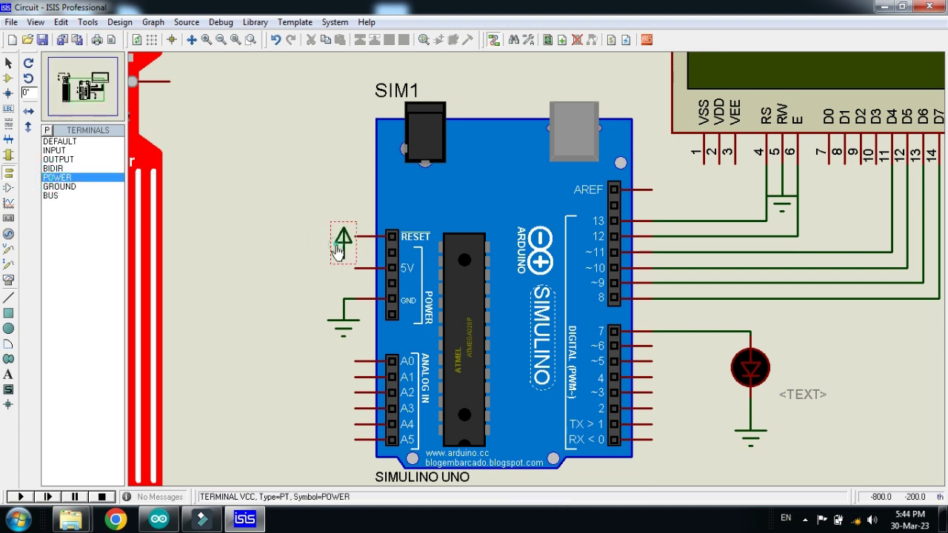
{"action": "left_click", "coordinate": [343, 255]}
{"action": "left_click", "coordinate": [355, 268]}
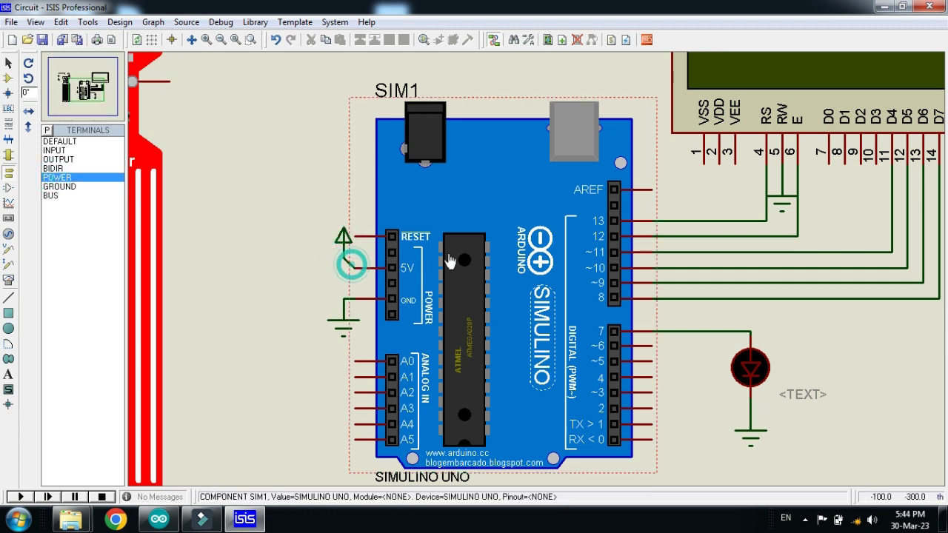
{"action": "left_click", "coordinate": [671, 172]}
{"action": "left_click", "coordinate": [672, 182]}
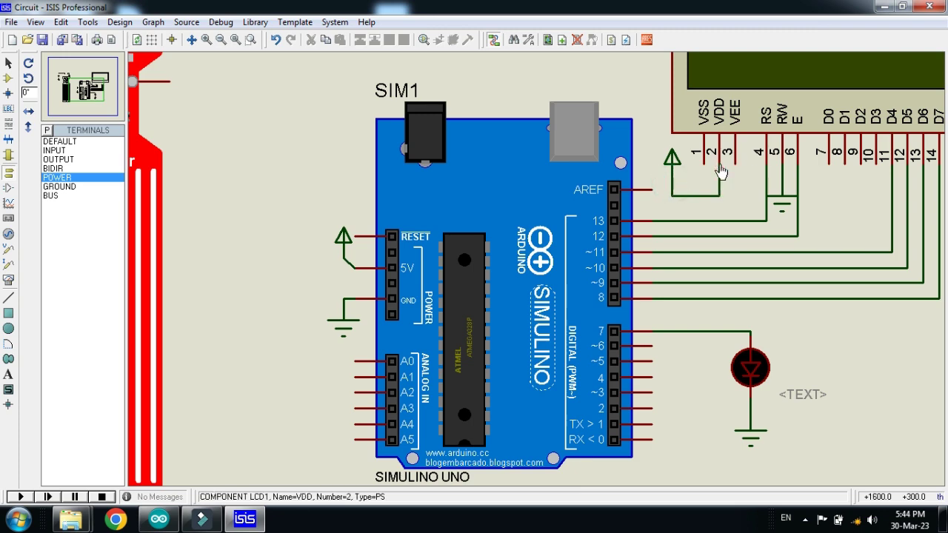
{"action": "left_click", "coordinate": [711, 161]}
Add a power terminal above the water sensor and wire it to the + pin.
{"action": "scroll", "coordinate": [718, 156], "scroll_direction": "down", "scroll_amount": 1}
{"action": "scroll", "coordinate": [330, 164], "scroll_direction": "up", "scroll_amount": 1}
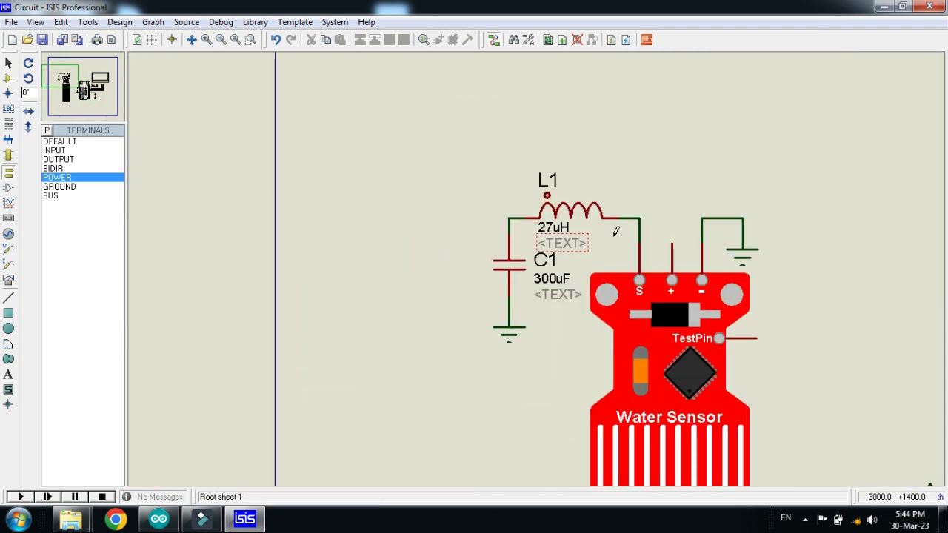
{"action": "left_click", "coordinate": [680, 198]}
{"action": "left_click", "coordinate": [678, 211]}
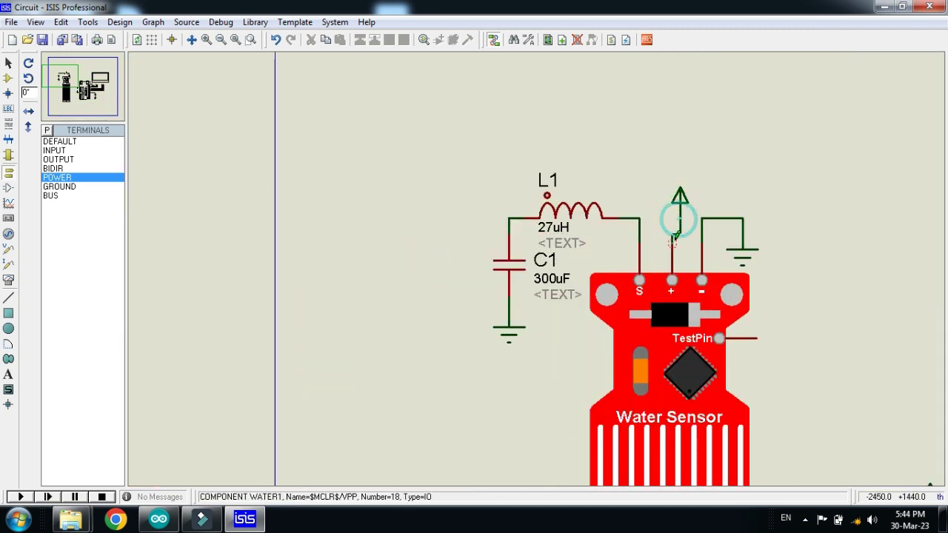
{"action": "left_click", "coordinate": [672, 241]}
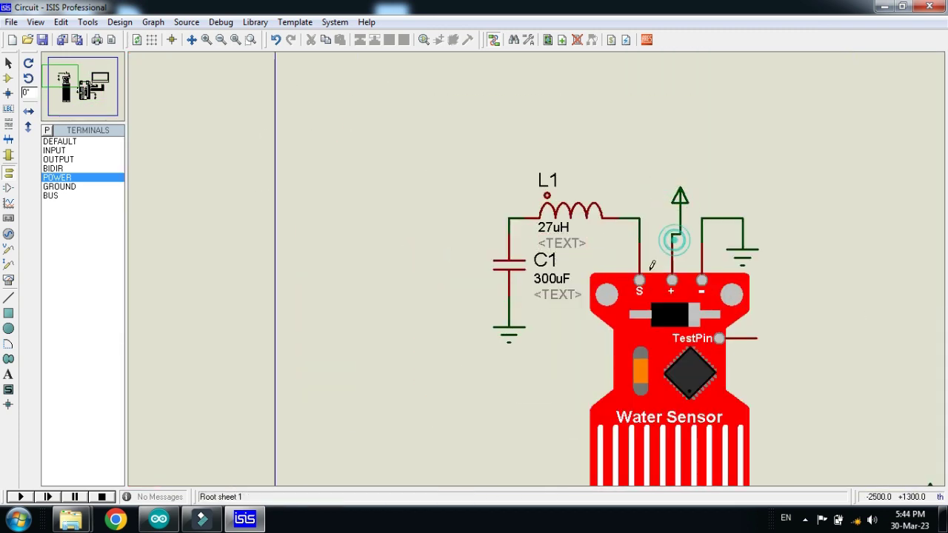
Connect capacitor C1's loose top wire to the L1 wire, forming a junction beside the water sensor.
{"action": "left_click", "coordinate": [508, 218]}
{"action": "scroll", "coordinate": [681, 178], "scroll_direction": "down", "scroll_amount": 2}
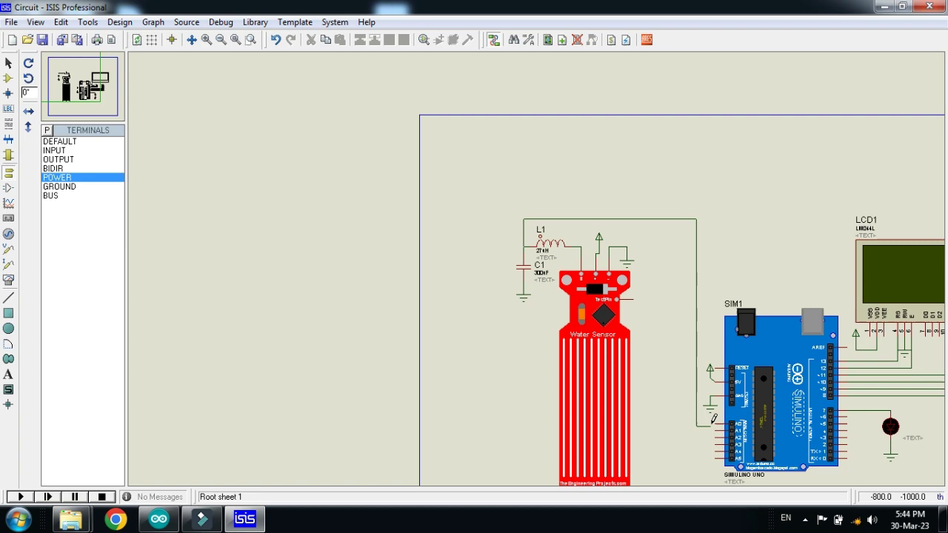
{"action": "scroll", "coordinate": [714, 419], "scroll_direction": "up", "scroll_amount": 2}
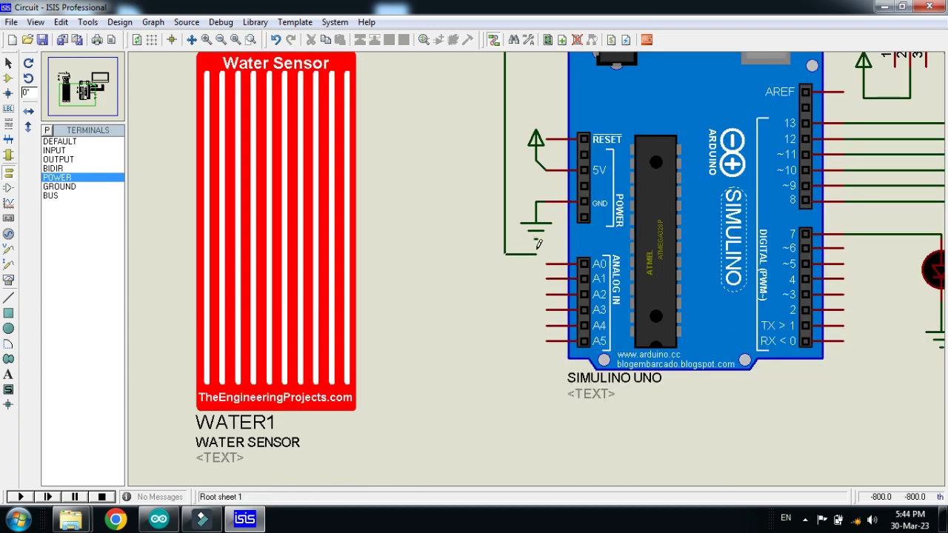
{"action": "scroll", "coordinate": [538, 244], "scroll_direction": "down", "scroll_amount": 1}
{"action": "scroll", "coordinate": [415, 122], "scroll_direction": "up", "scroll_amount": 1}
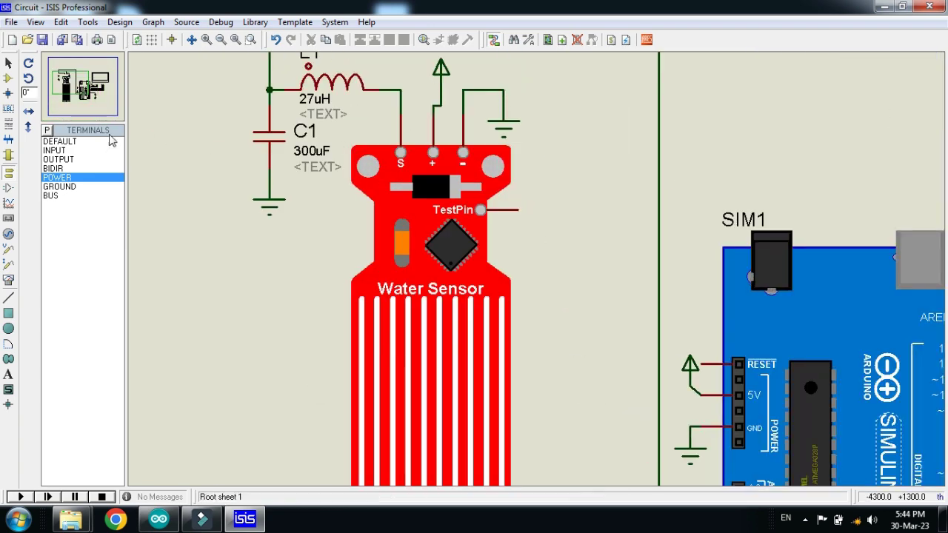
Place a POT-HG potentiometer right of the water sensor, mirror it horizontally, and tidy its labels.
{"action": "left_click", "coordinate": [9, 78]}
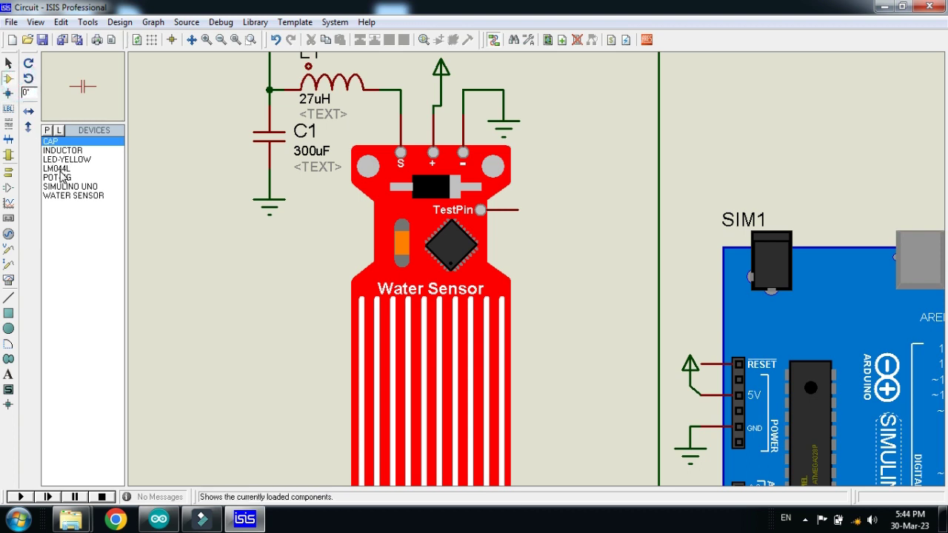
{"action": "left_click", "coordinate": [57, 178]}
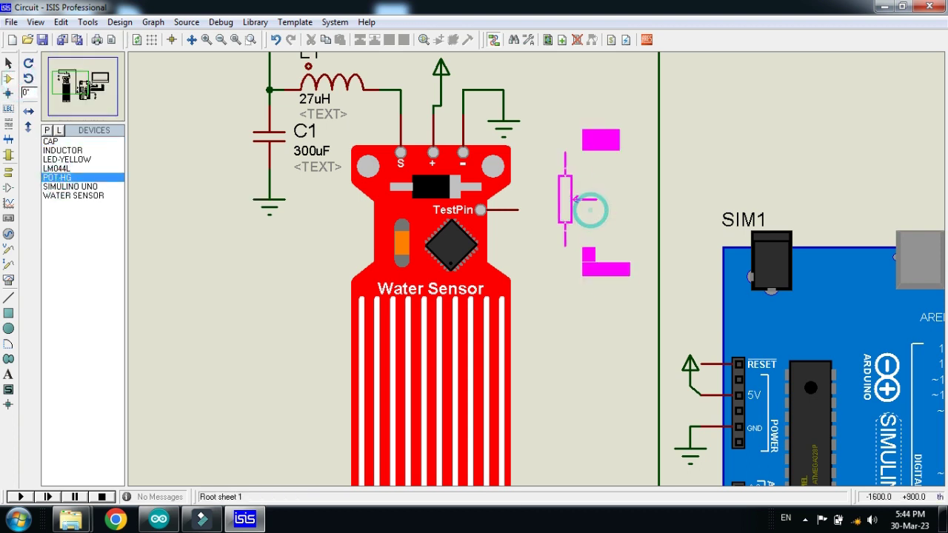
{"action": "left_click", "coordinate": [576, 199]}
{"action": "right_click", "coordinate": [575, 199]}
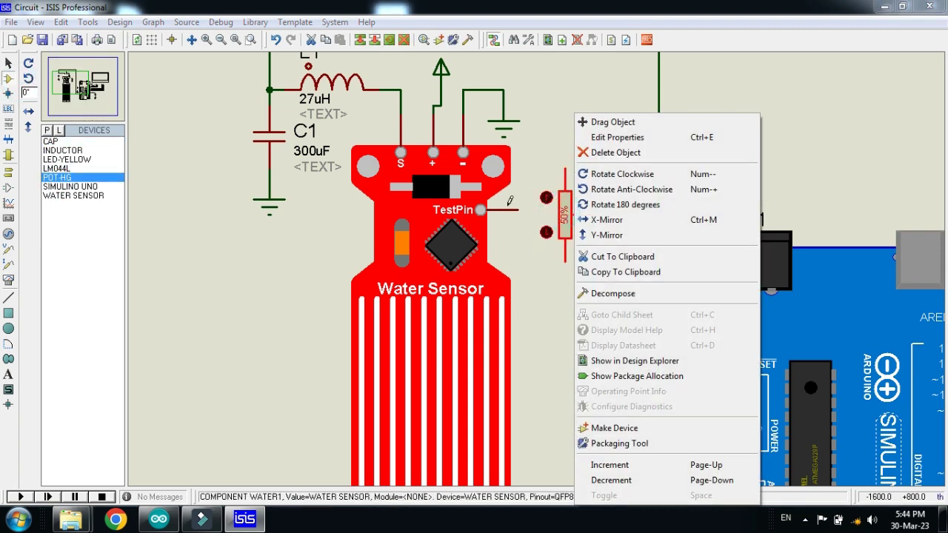
{"action": "left_click", "coordinate": [596, 220]}
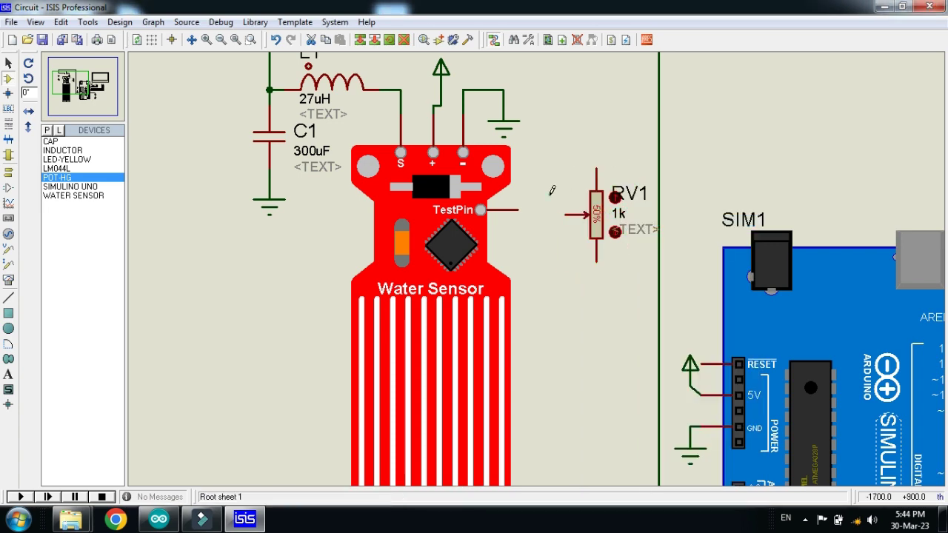
{"action": "left_click_drag", "start_coordinate": [624, 201], "coordinate": [626, 185]}
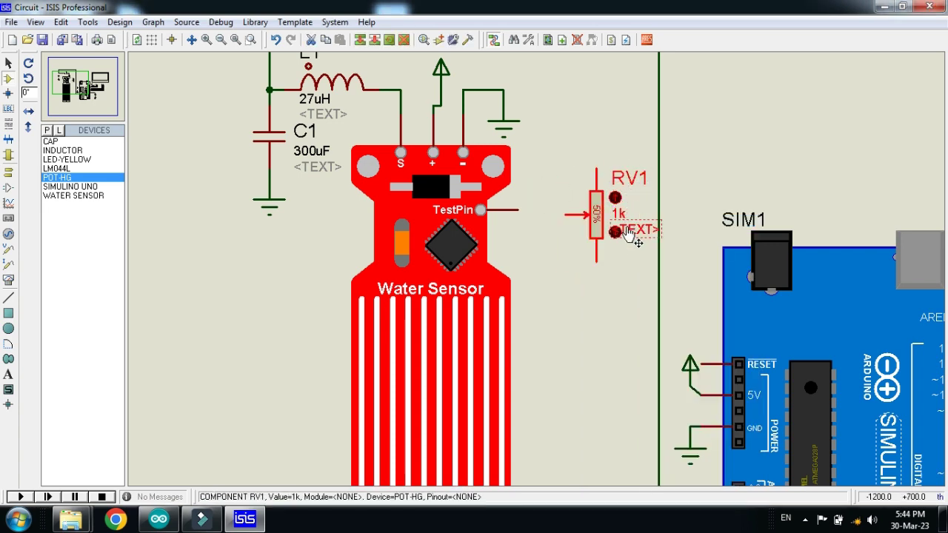
{"action": "double_click", "coordinate": [638, 232]}
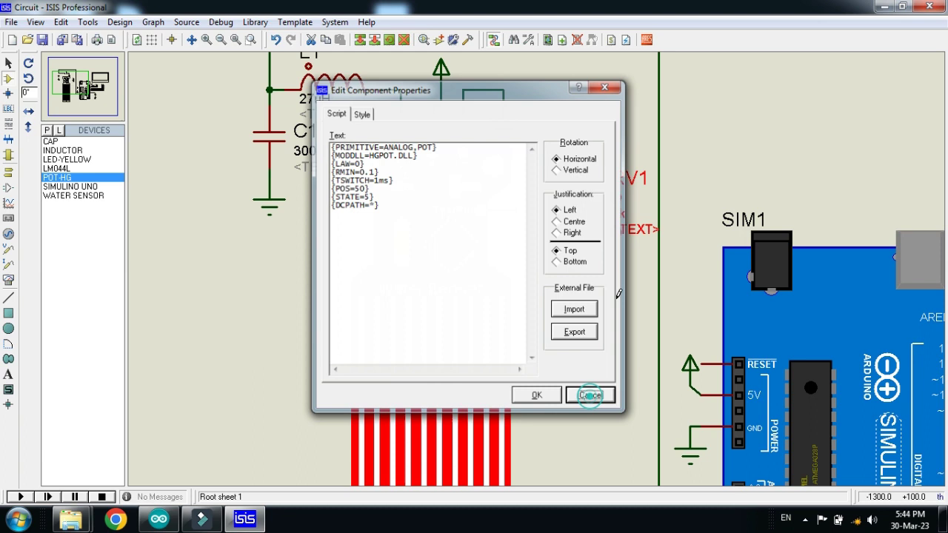
{"action": "left_click", "coordinate": [591, 398]}
{"action": "left_click_drag", "start_coordinate": [637, 231], "coordinate": [652, 273]}
{"action": "left_click", "coordinate": [620, 303]}
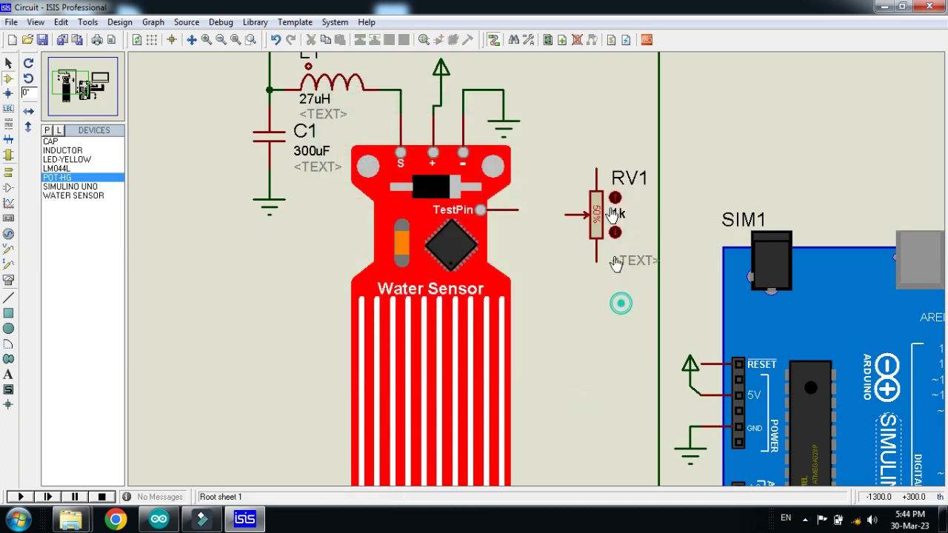
Wire the sensor's TestPin to RV1's wiper and shift RV1 slightly left.
{"action": "left_click", "coordinate": [565, 213]}
{"action": "left_click", "coordinate": [482, 210]}
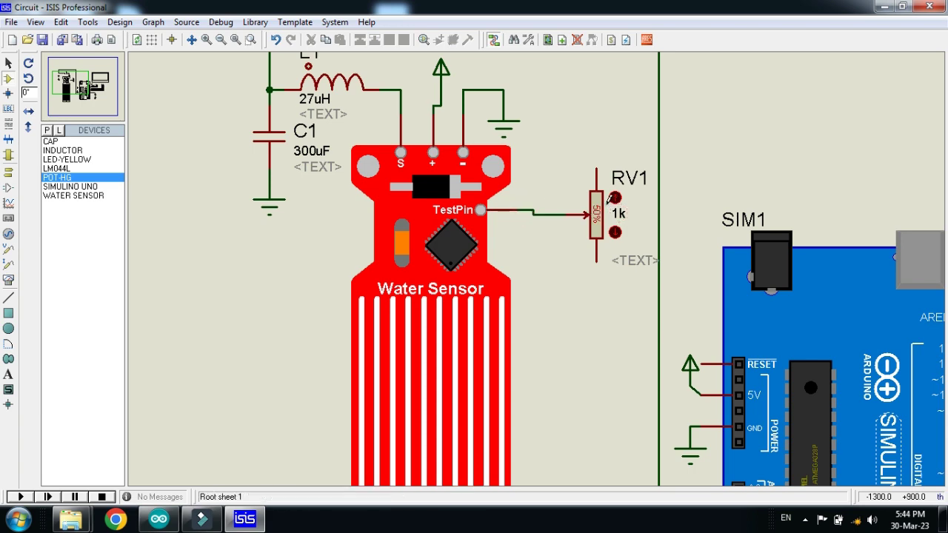
{"action": "right_click", "coordinate": [600, 211]}
{"action": "left_click", "coordinate": [666, 121]}
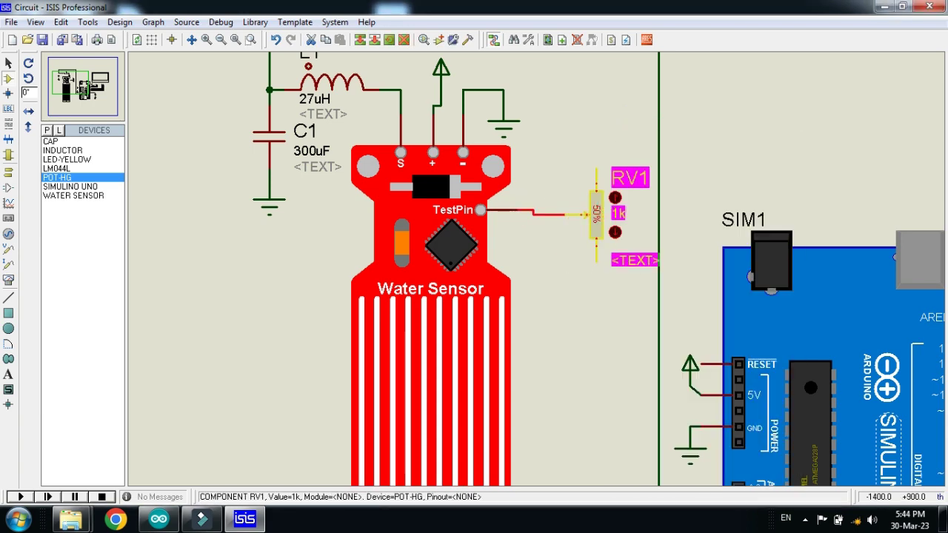
{"action": "left_click", "coordinate": [585, 214]}
{"action": "left_click", "coordinate": [560, 275]}
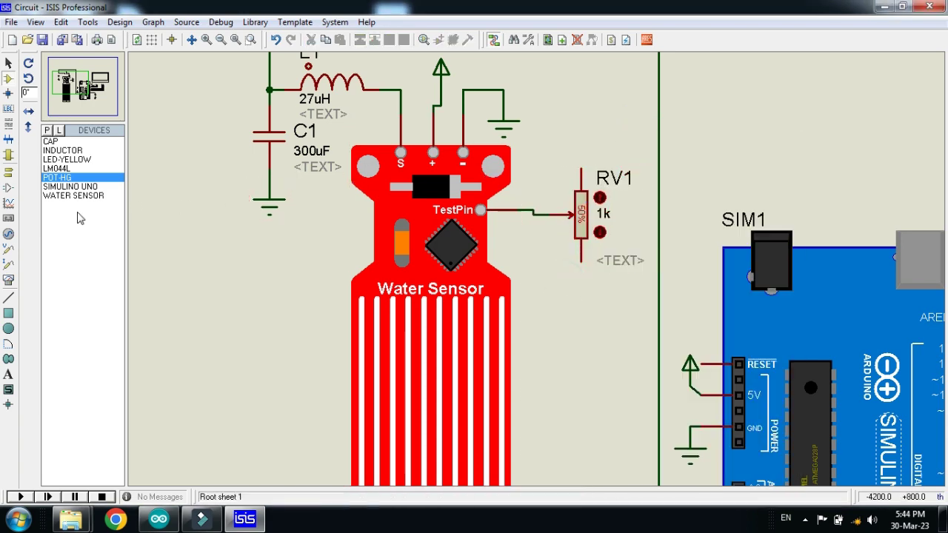
Add a ground terminal below RV1 and a power terminal above it.
{"action": "left_click", "coordinate": [9, 173]}
{"action": "left_click", "coordinate": [59, 187]}
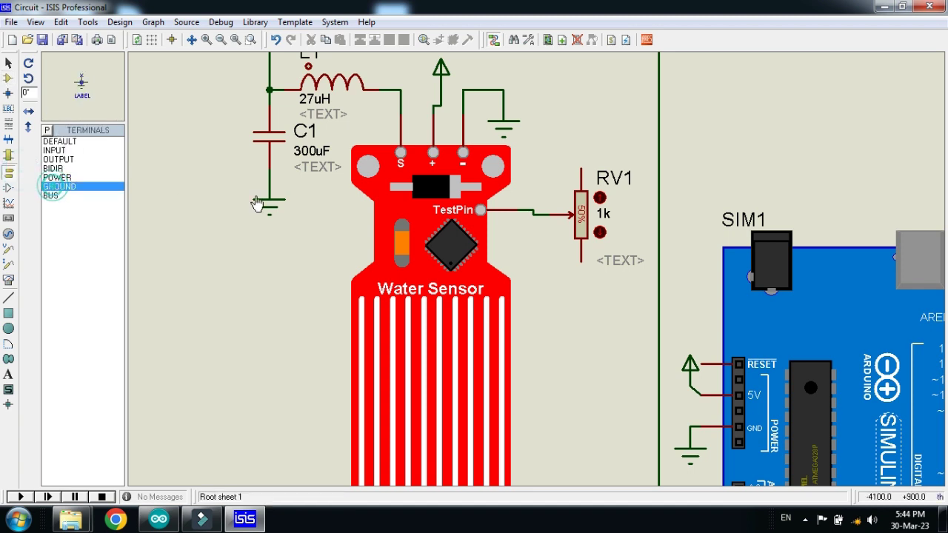
{"action": "left_click", "coordinate": [505, 306]}
{"action": "left_click", "coordinate": [561, 271]}
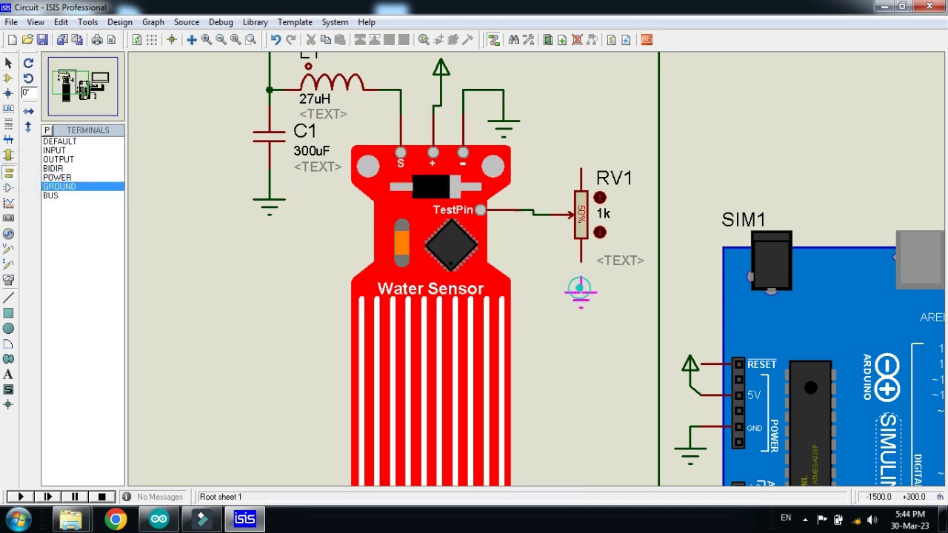
{"action": "left_click", "coordinate": [581, 289]}
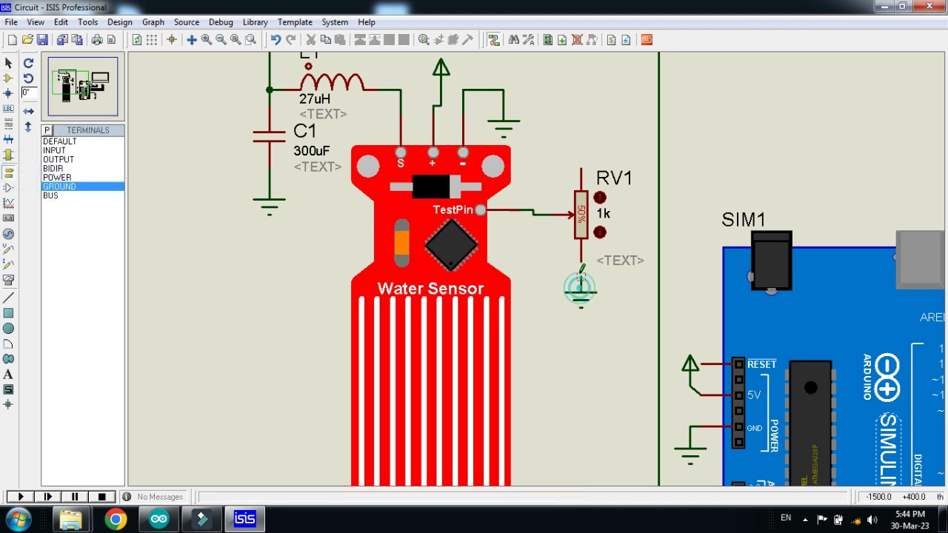
{"action": "left_click", "coordinate": [56, 177]}
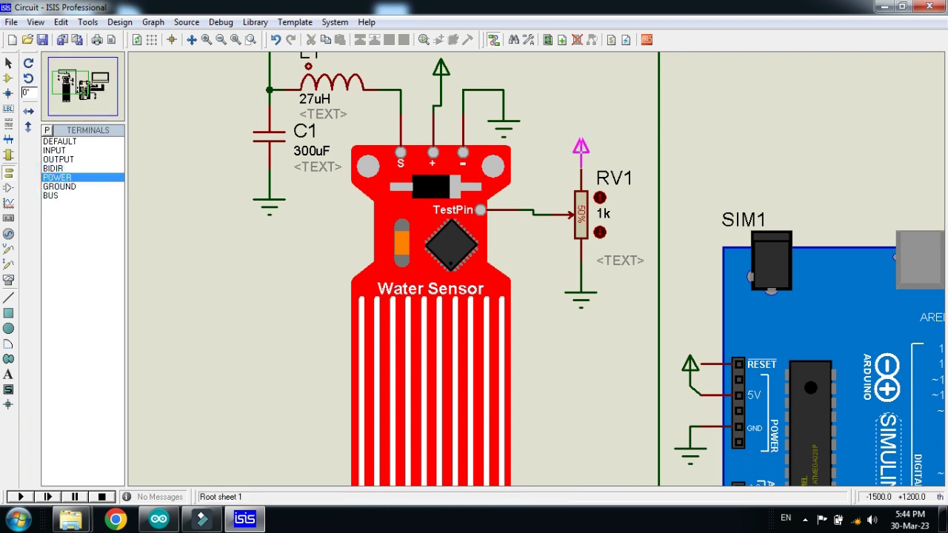
{"action": "left_click", "coordinate": [580, 148]}
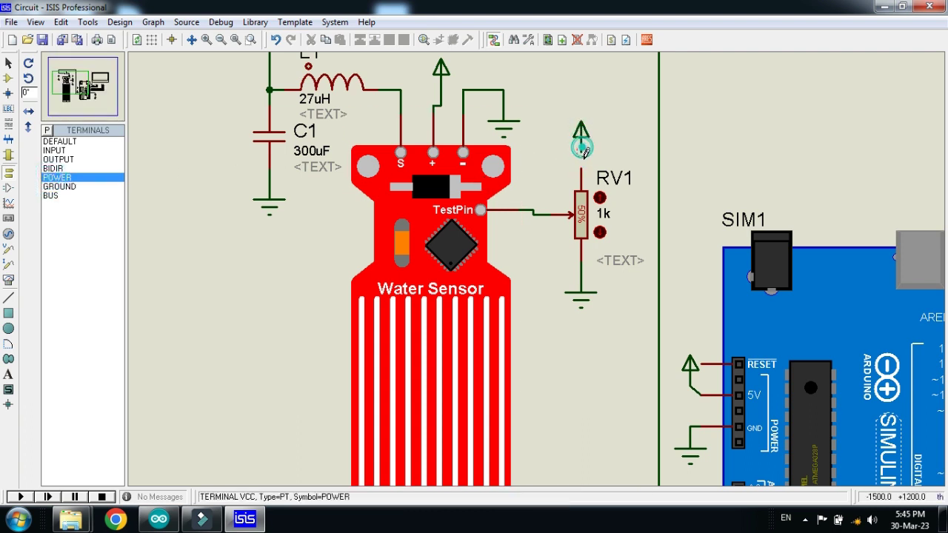
{"action": "left_click", "coordinate": [276, 39]}
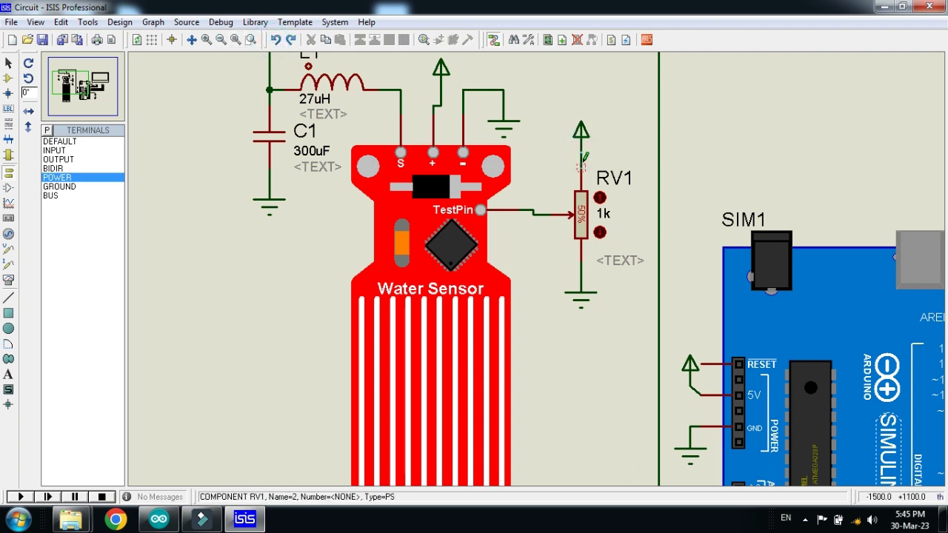
{"action": "left_click_drag", "start_coordinate": [550, 104], "coordinate": [629, 324]}
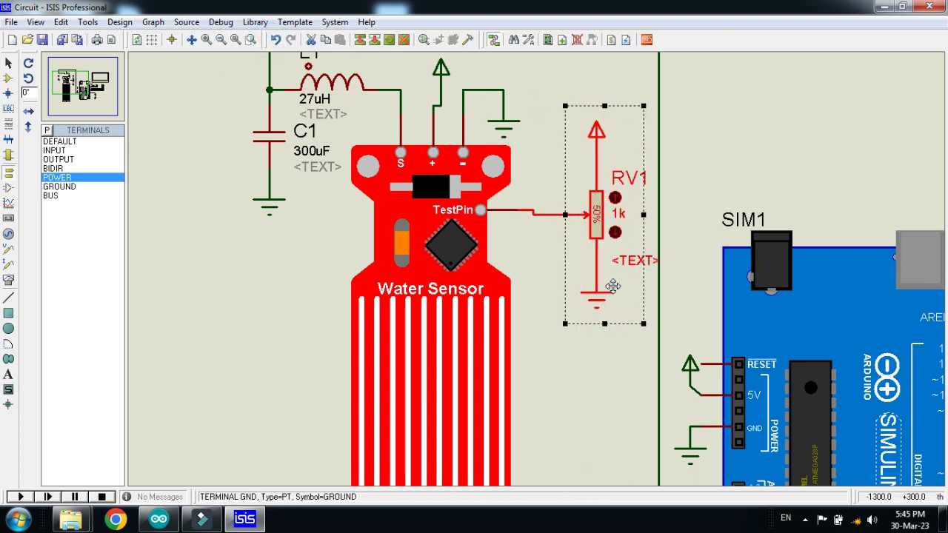
{"action": "scroll", "coordinate": [537, 333], "scroll_direction": "down", "scroll_amount": 2}
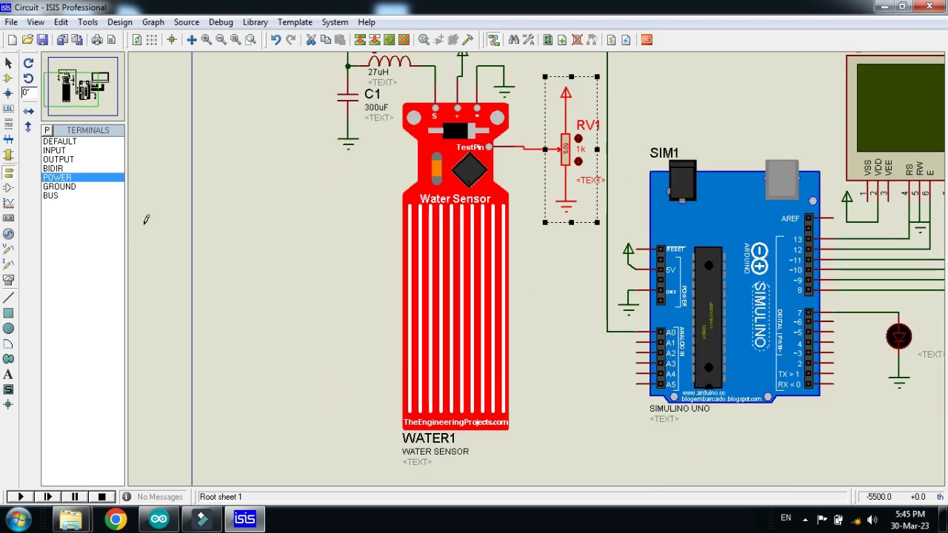
{"action": "left_click", "coordinate": [340, 220]}
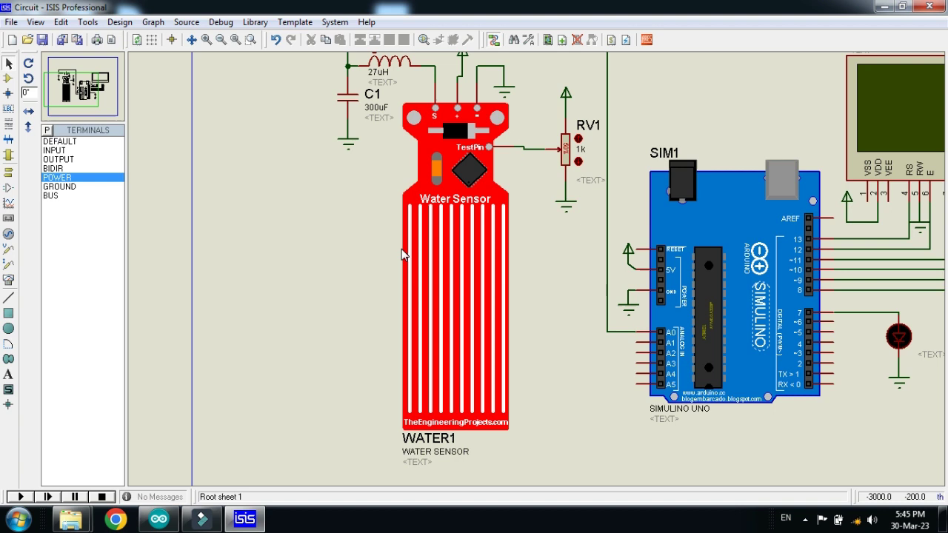
In the project's parent folder, view the Water-Level-Sensor-with-Arduino photo, then close it.
{"action": "mouse_move", "coordinate": [71, 518]}
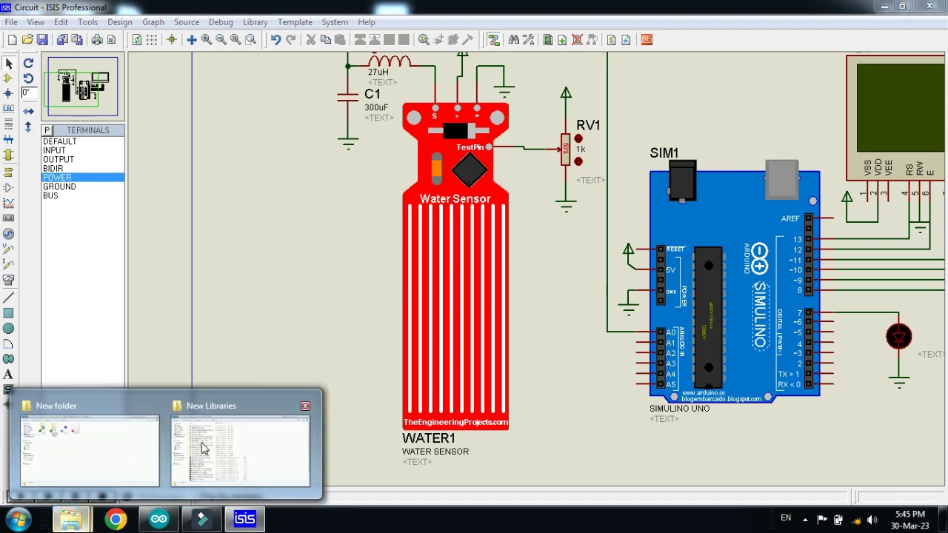
{"action": "left_click", "coordinate": [129, 449]}
{"action": "left_click", "coordinate": [10, 29]}
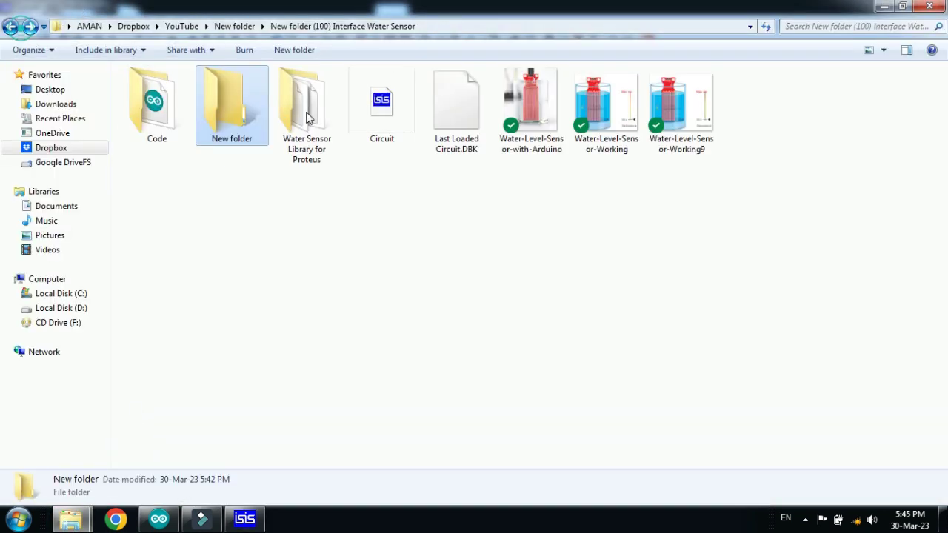
{"action": "left_click", "coordinate": [671, 131]}
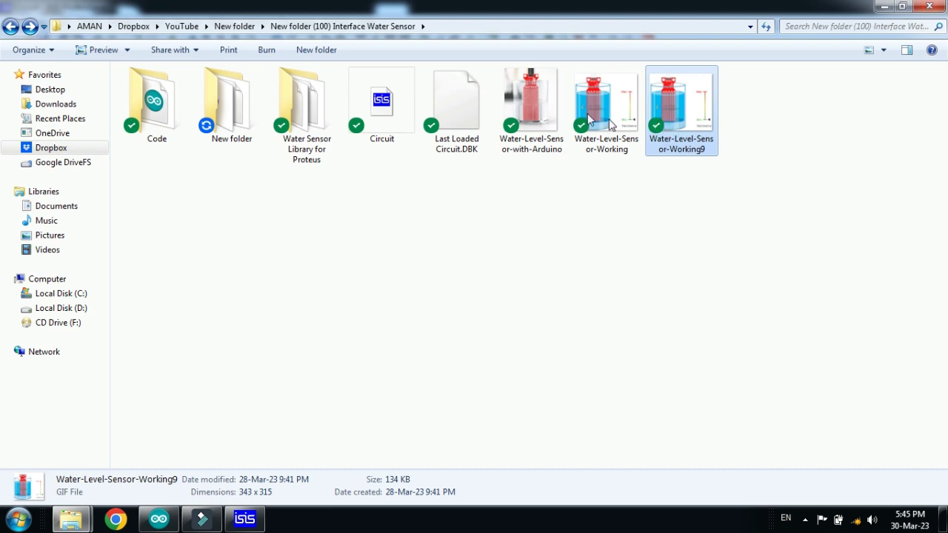
{"action": "double_click", "coordinate": [531, 110]}
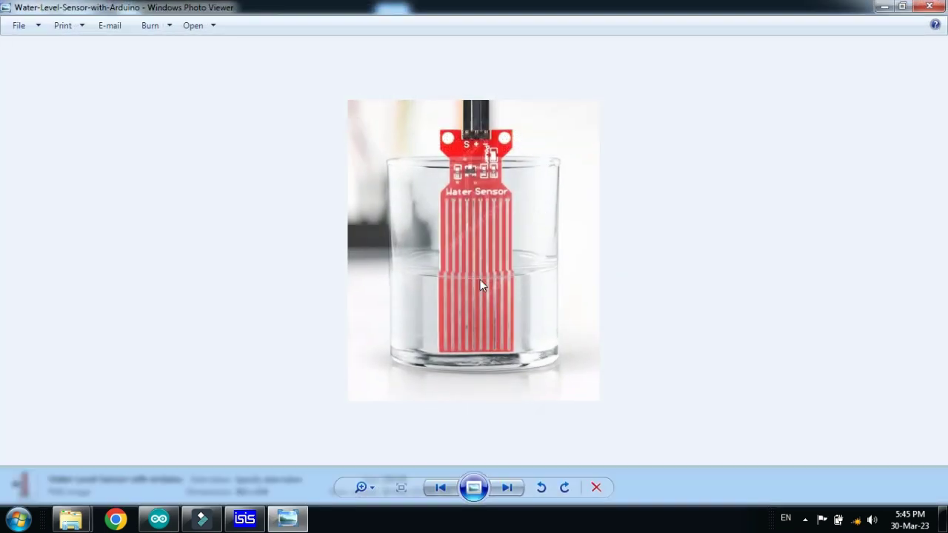
{"action": "scroll", "coordinate": [481, 285], "scroll_direction": "up", "scroll_amount": 2}
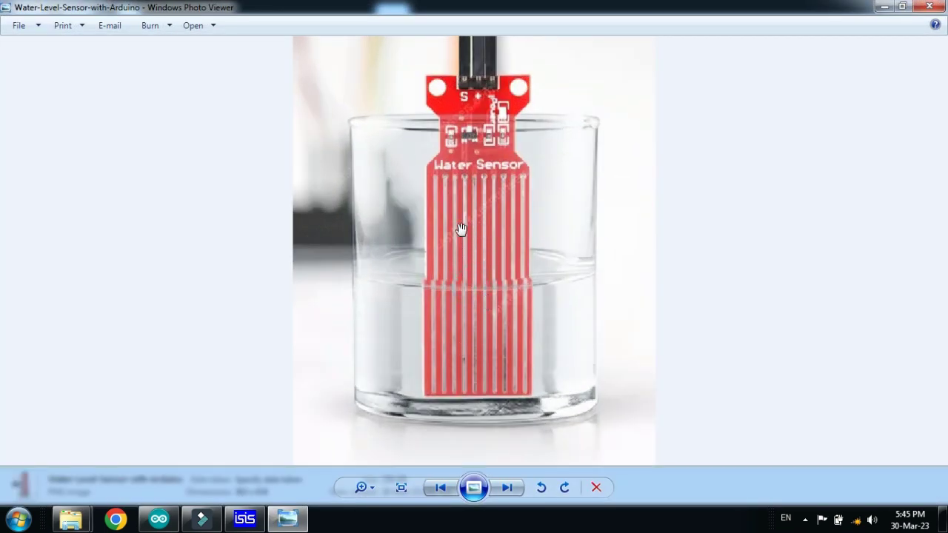
{"action": "double_click", "coordinate": [5, 6]}
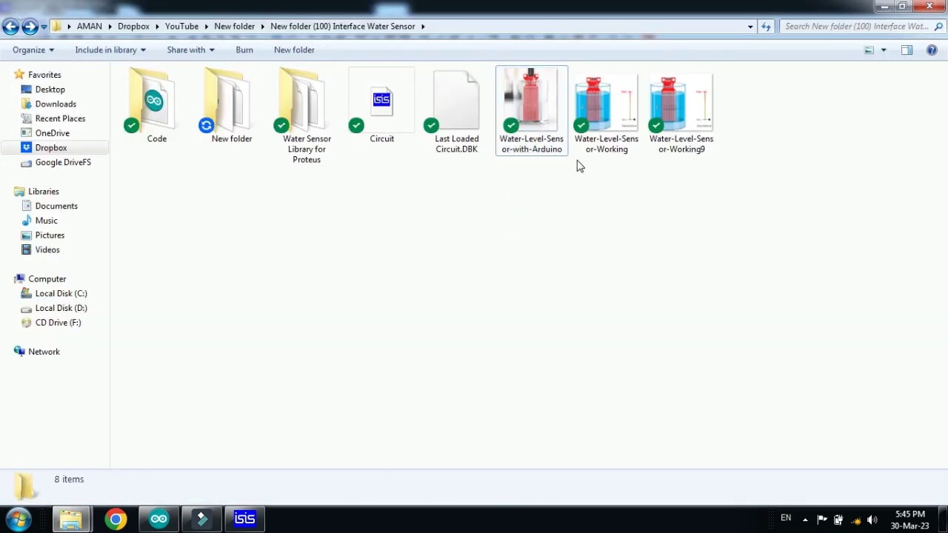
Open the Water-Level-Sensor-Working animation in Internet Explorer.
{"action": "left_click", "coordinate": [606, 104]}
{"action": "right_click", "coordinate": [606, 104]}
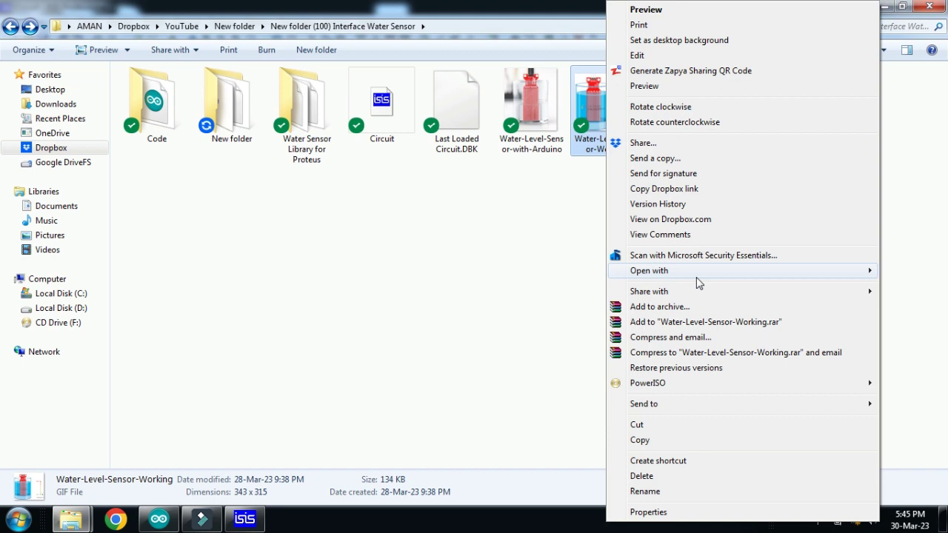
{"action": "mouse_move", "coordinate": [706, 272]}
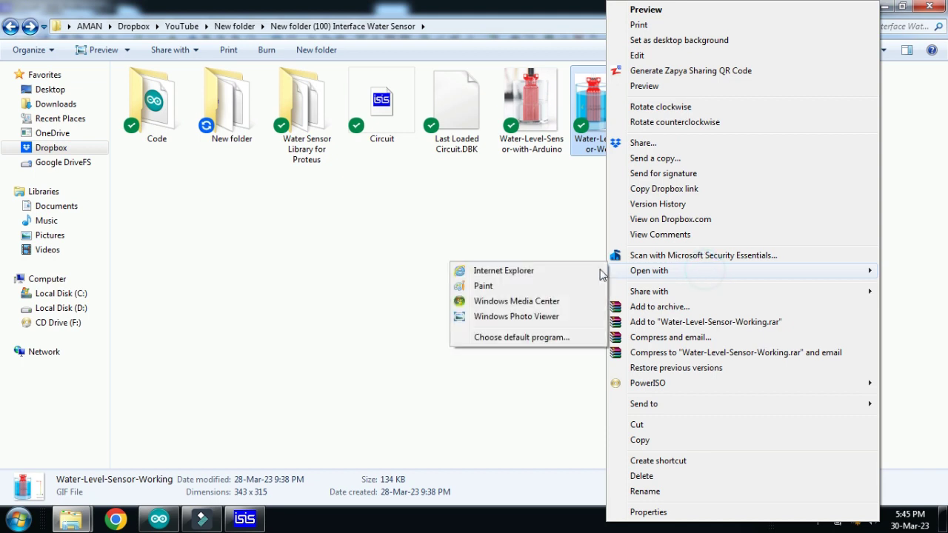
{"action": "left_click", "coordinate": [503, 271]}
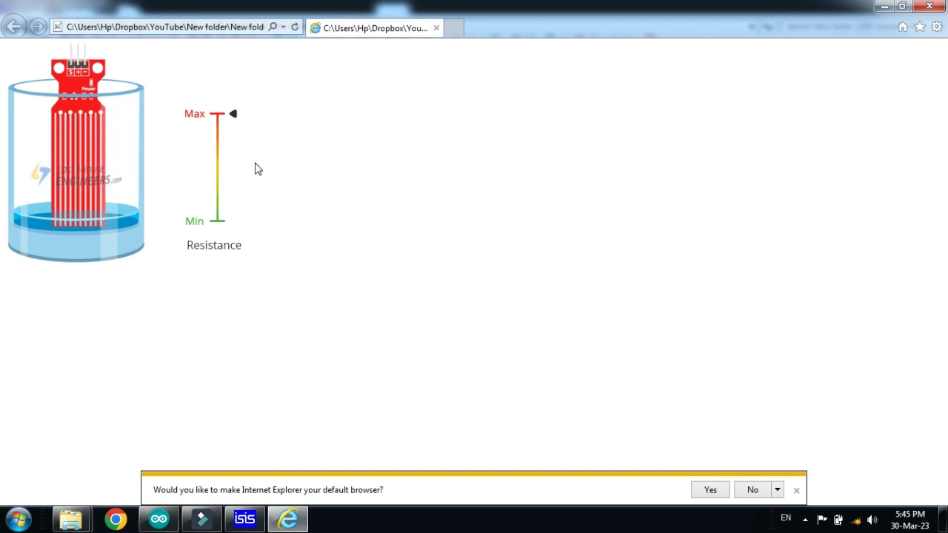
Close the animation in Internet Explorer and open the project's New folder.
{"action": "left_click", "coordinate": [931, 8]}
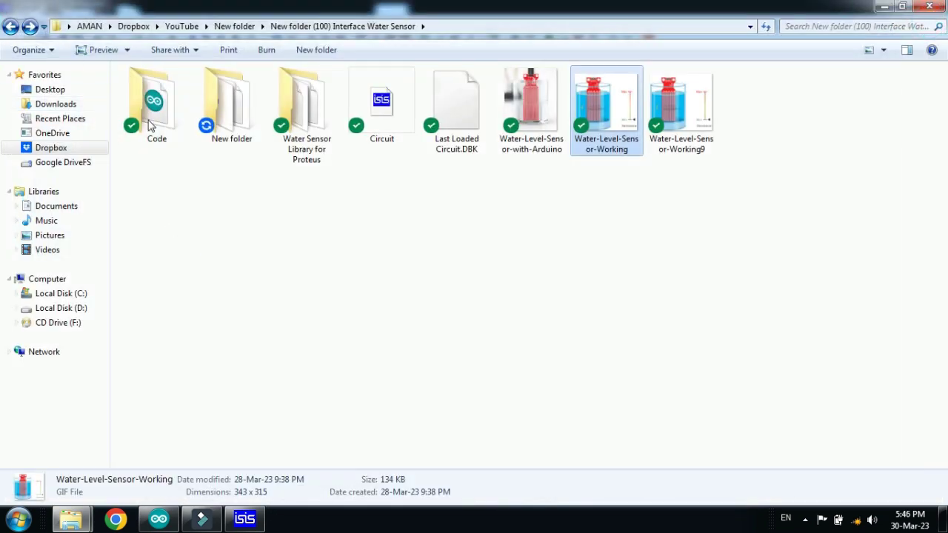
{"action": "double_click", "coordinate": [222, 108]}
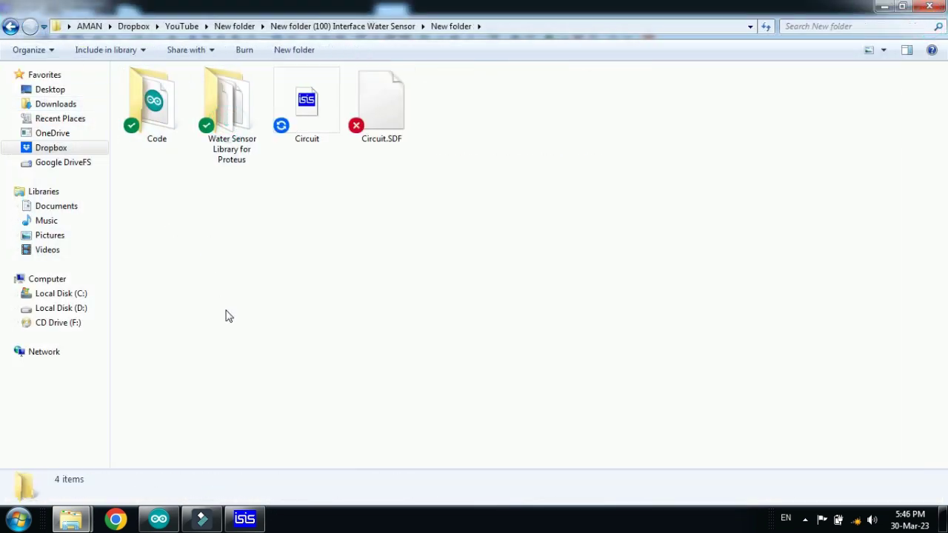
Back in ISIS, pick the 2D box graphics tool with the BUS WIRE style.
{"action": "left_click", "coordinate": [237, 520]}
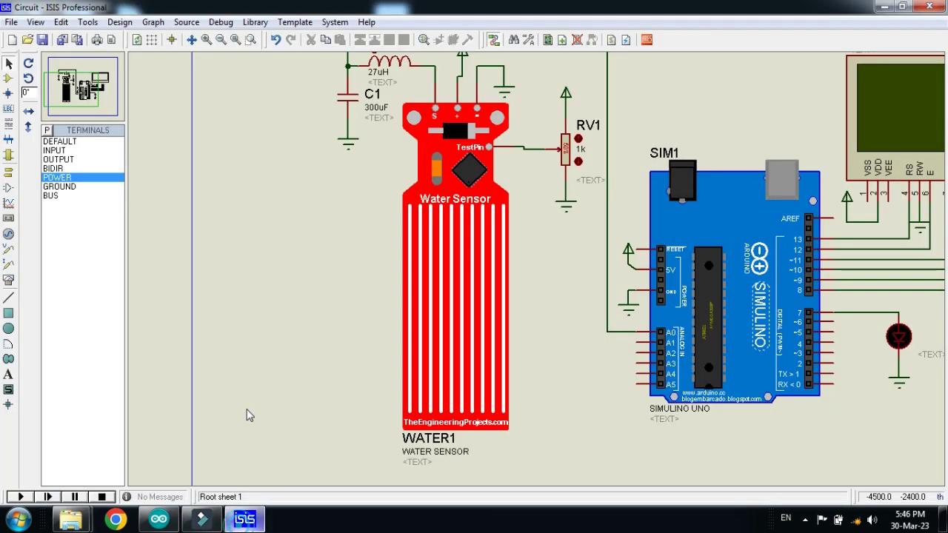
{"action": "left_click", "coordinate": [9, 322]}
{"action": "left_click", "coordinate": [63, 259]}
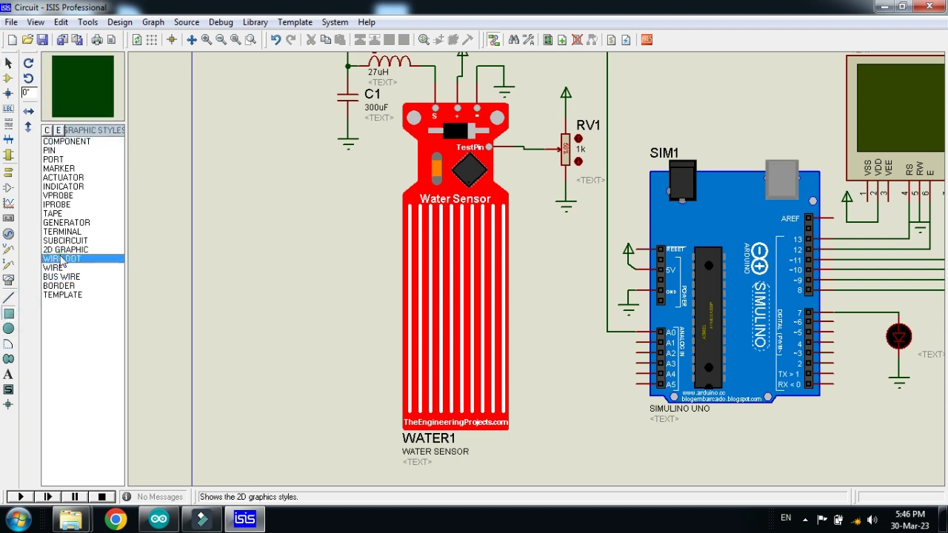
{"action": "left_click", "coordinate": [62, 250]}
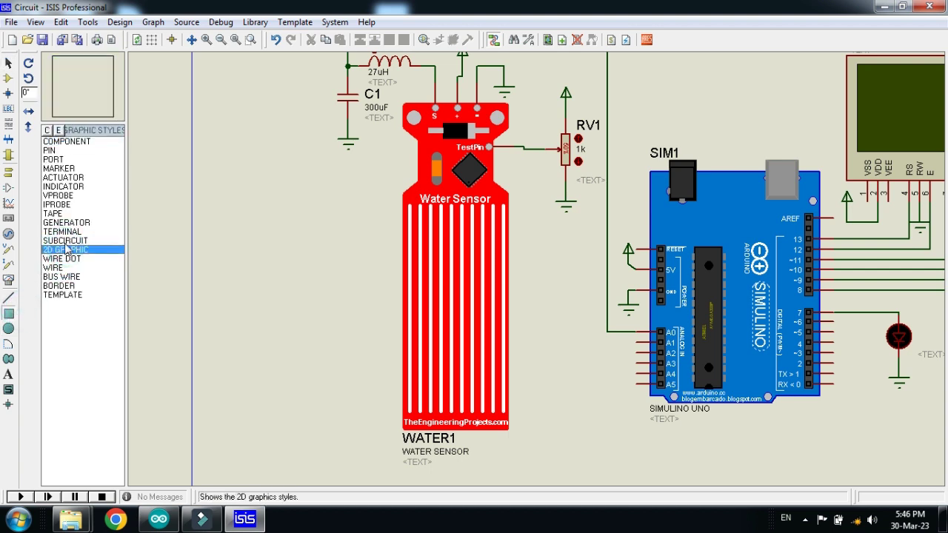
{"action": "left_click", "coordinate": [66, 242]}
{"action": "left_click", "coordinate": [65, 232]}
{"action": "left_click", "coordinate": [63, 295]}
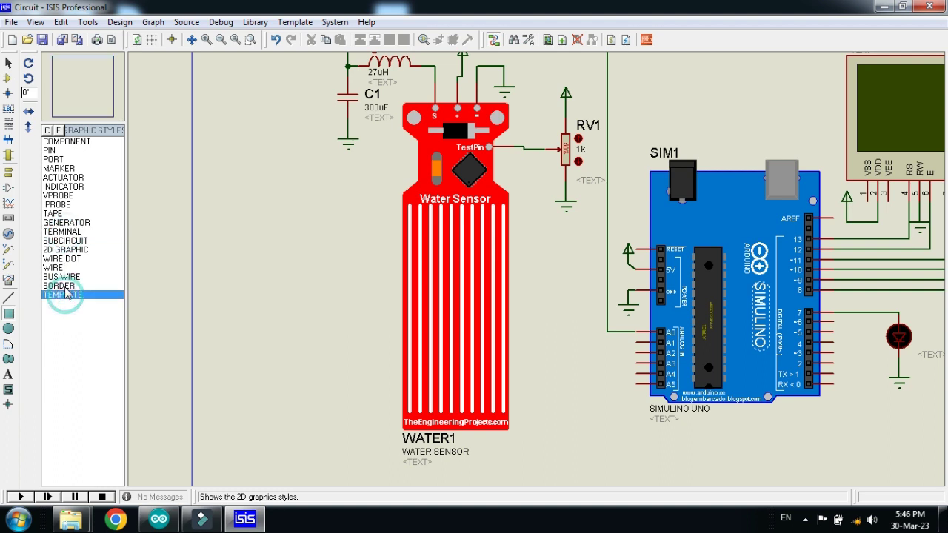
{"action": "left_click", "coordinate": [61, 286]}
{"action": "left_click", "coordinate": [63, 277]}
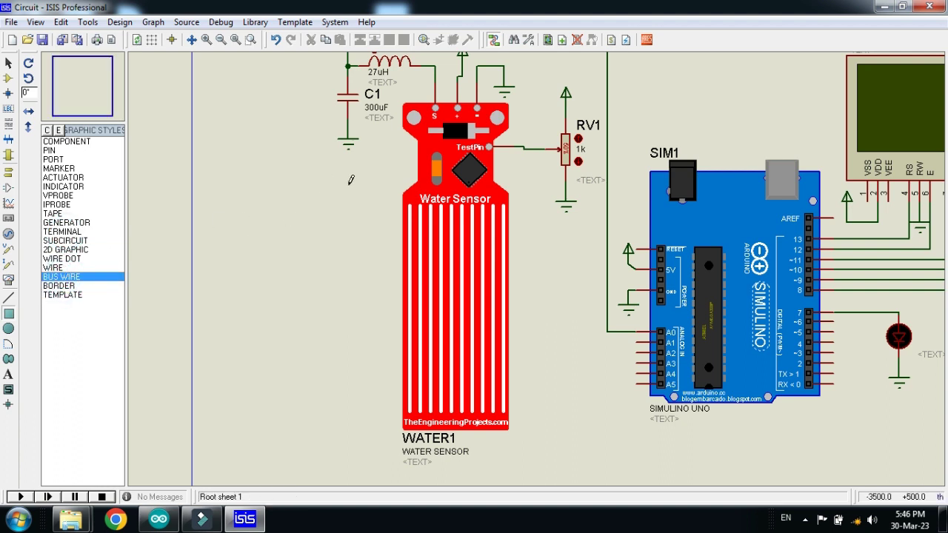
Draw a tank-like box around the water sensor's probe strips.
{"action": "left_click_drag", "start_coordinate": [351, 180], "coordinate": [549, 456]}
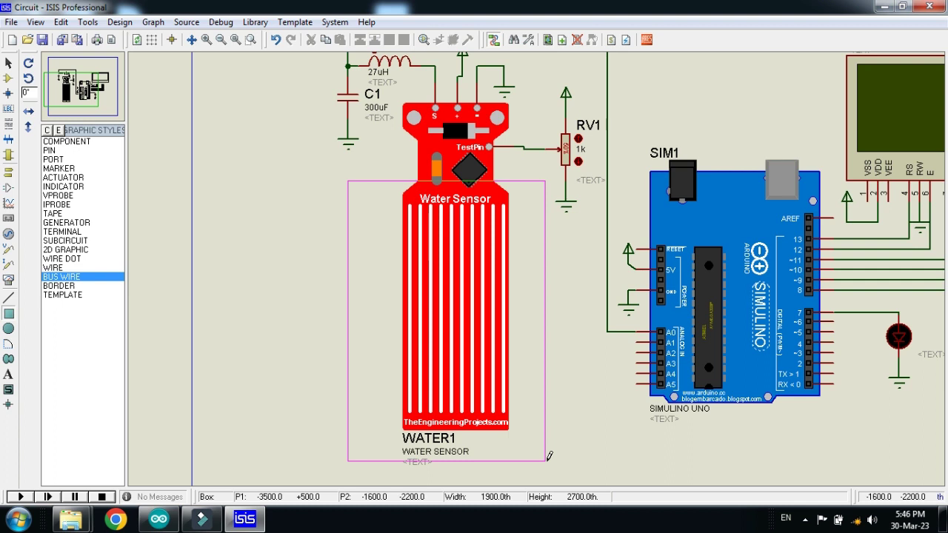
{"action": "left_click_drag", "start_coordinate": [548, 444], "coordinate": [546, 448]}
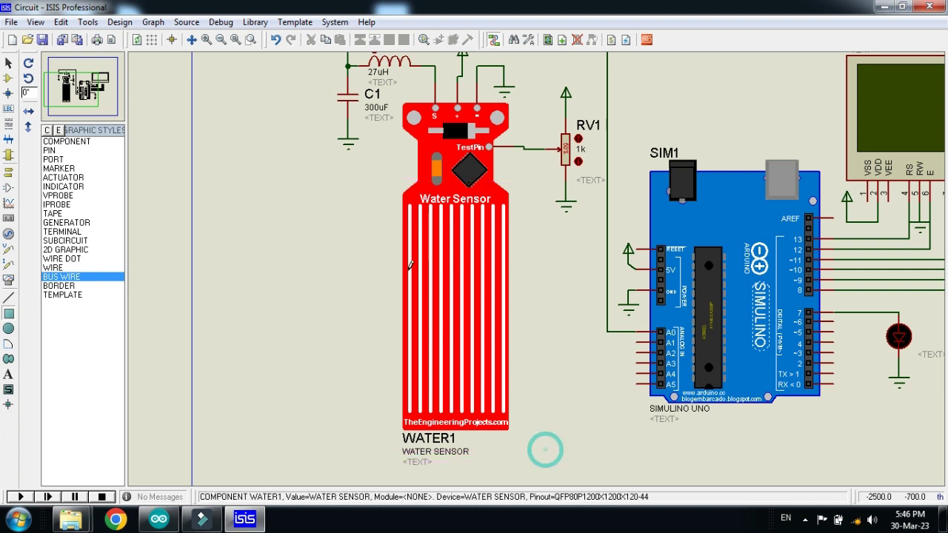
{"action": "left_click_drag", "start_coordinate": [358, 202], "coordinate": [546, 453]}
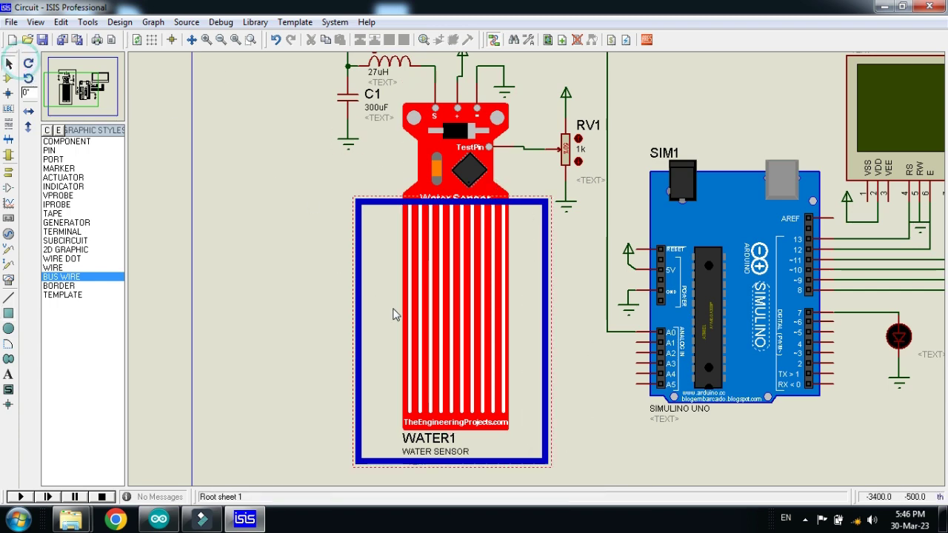
{"action": "left_click", "coordinate": [78, 94]}
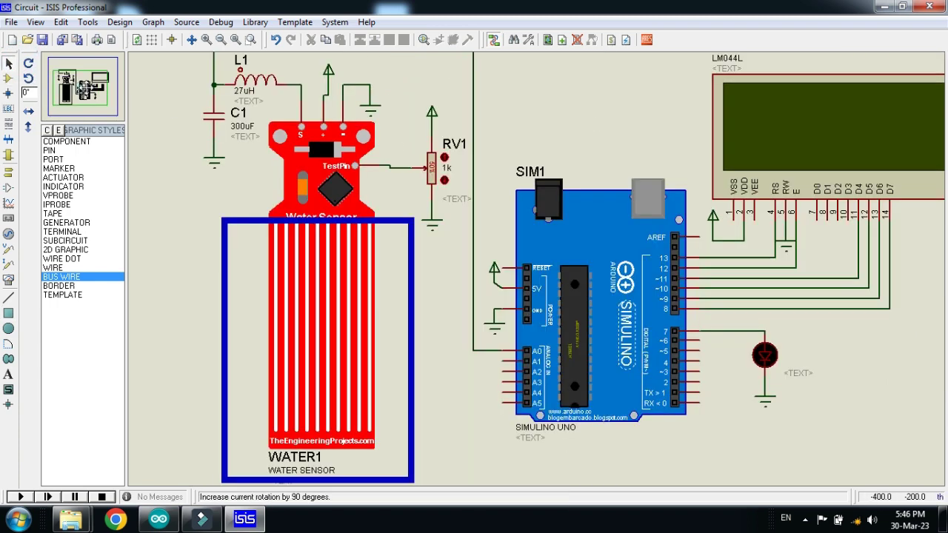
{"action": "scroll", "coordinate": [220, 113], "scroll_direction": "down", "scroll_amount": 2}
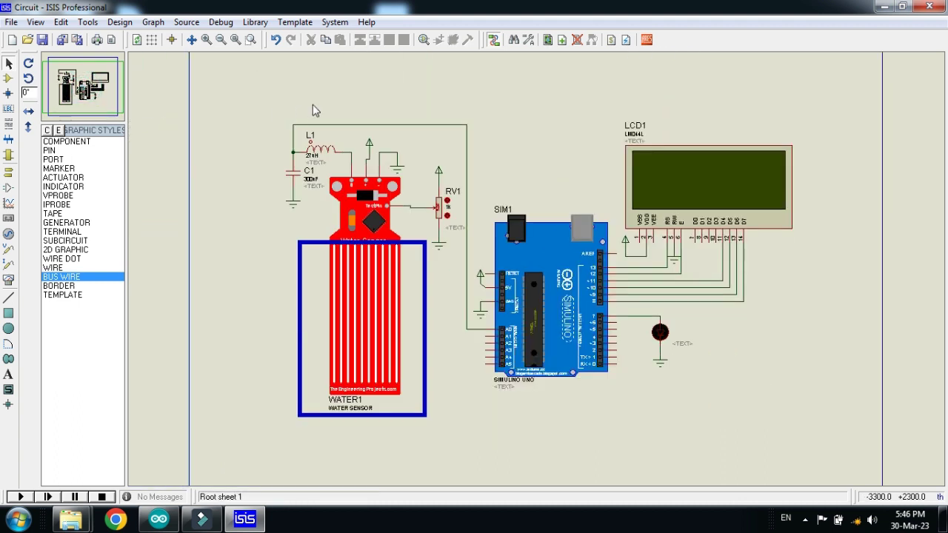
Zoom in on the circuit area and save the design as Circuit.DSN.
{"action": "left_click", "coordinate": [250, 40]}
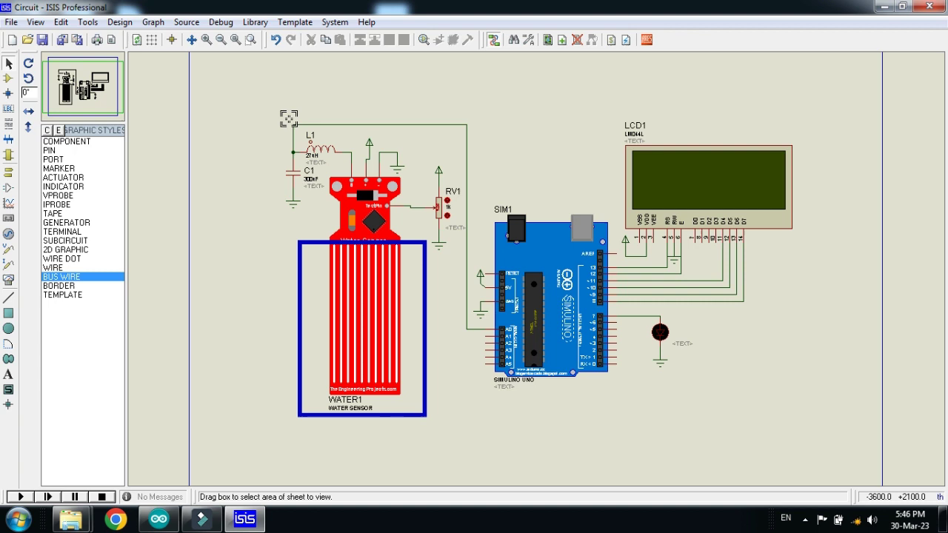
{"action": "left_click_drag", "start_coordinate": [288, 119], "coordinate": [794, 420]}
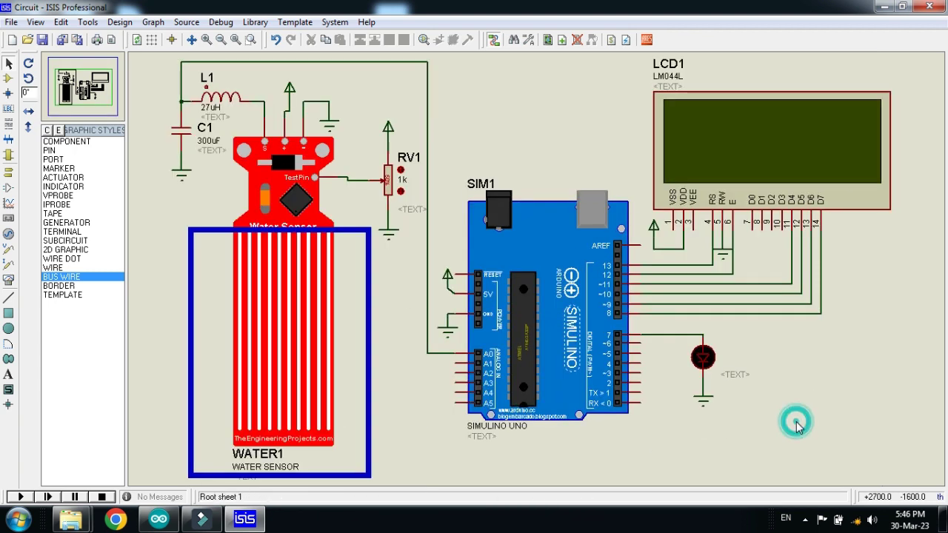
{"action": "left_click", "coordinate": [43, 41]}
{"action": "left_click", "coordinate": [10, 77]}
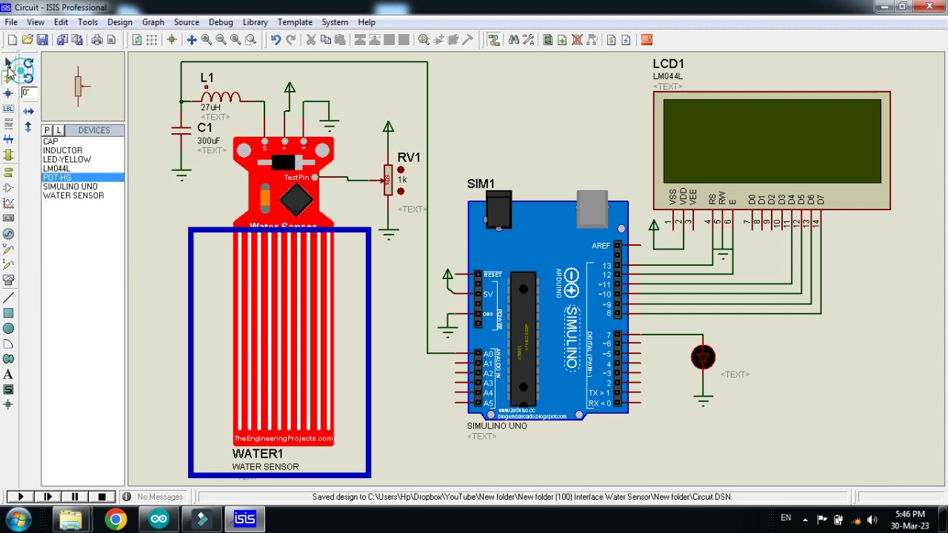
{"action": "left_click_drag", "start_coordinate": [170, 518], "coordinate": [202, 519]}
{"action": "left_click", "coordinate": [201, 518]}
Recompile the sketch, enlarge the build output, and select the Code.ino.hex file path.
{"action": "left_click", "coordinate": [188, 219]}
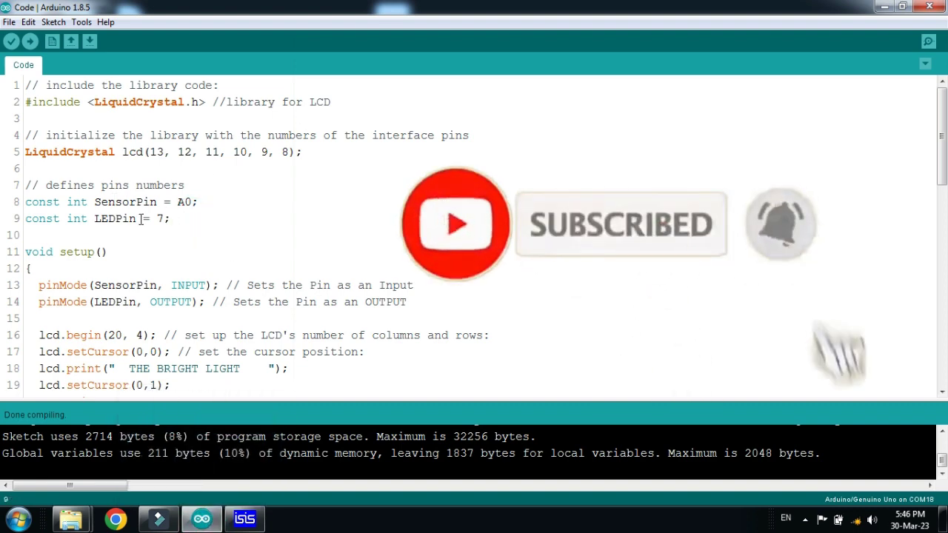
{"action": "scroll", "coordinate": [141, 219], "scroll_direction": "down", "scroll_amount": 6}
{"action": "scroll", "coordinate": [141, 218], "scroll_direction": "up", "scroll_amount": 5}
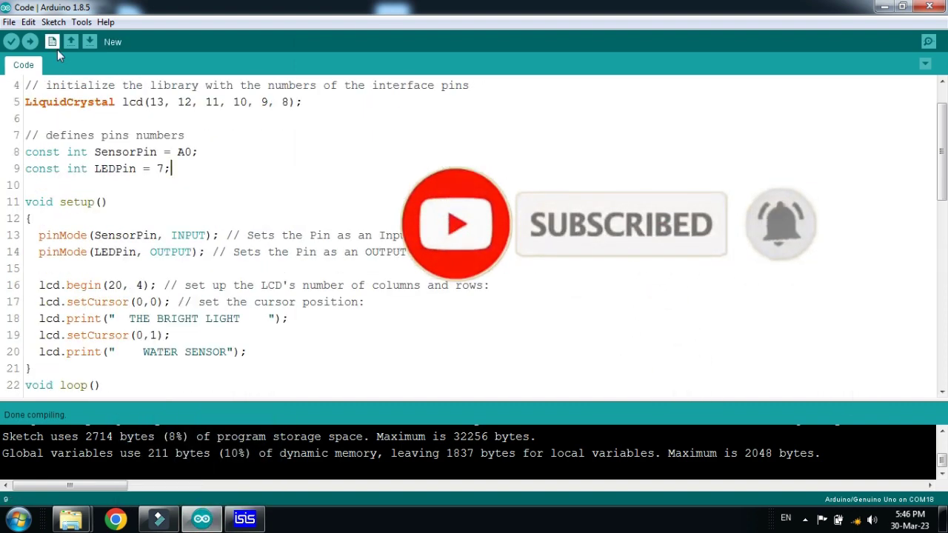
{"action": "left_click", "coordinate": [11, 42]}
{"action": "scroll", "coordinate": [178, 170], "scroll_direction": "up", "scroll_amount": 1}
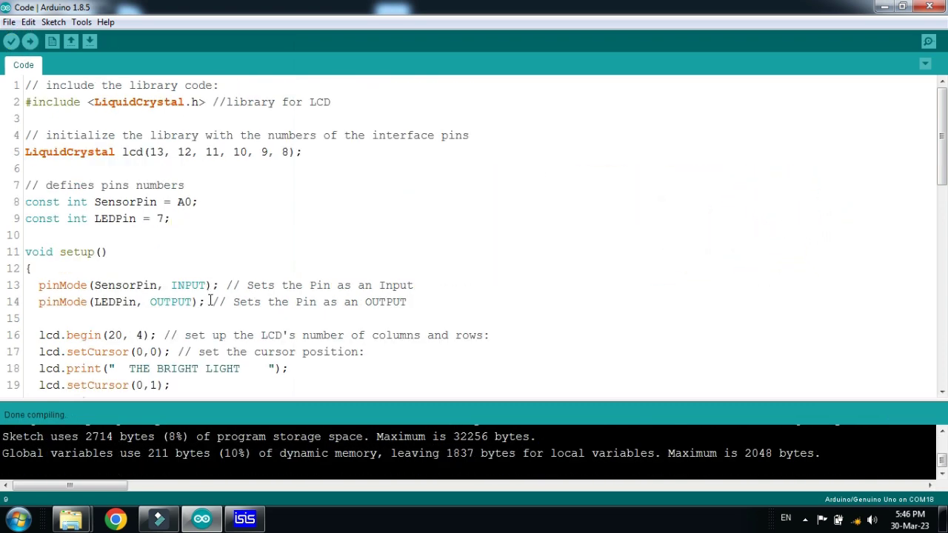
{"action": "left_click_drag", "start_coordinate": [214, 400], "coordinate": [214, 319]}
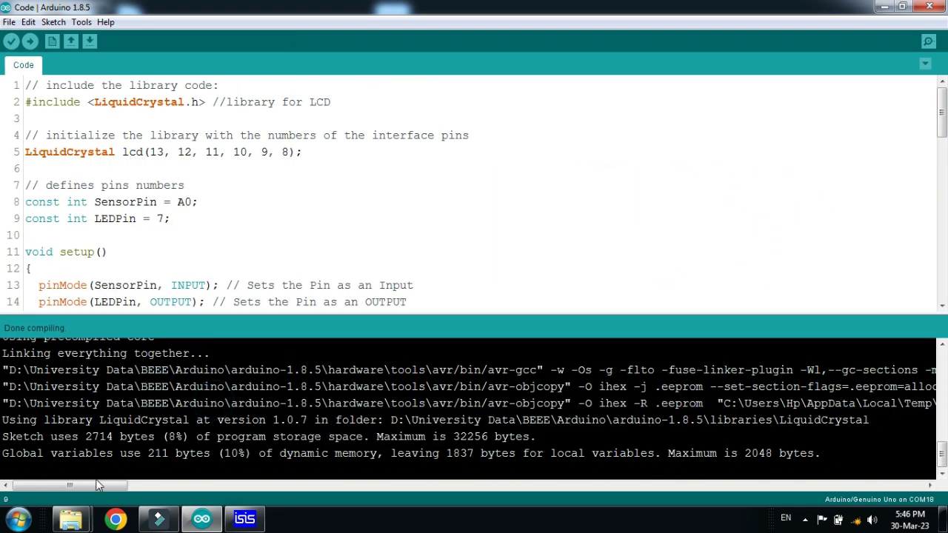
{"action": "left_click_drag", "start_coordinate": [105, 485], "coordinate": [199, 488]}
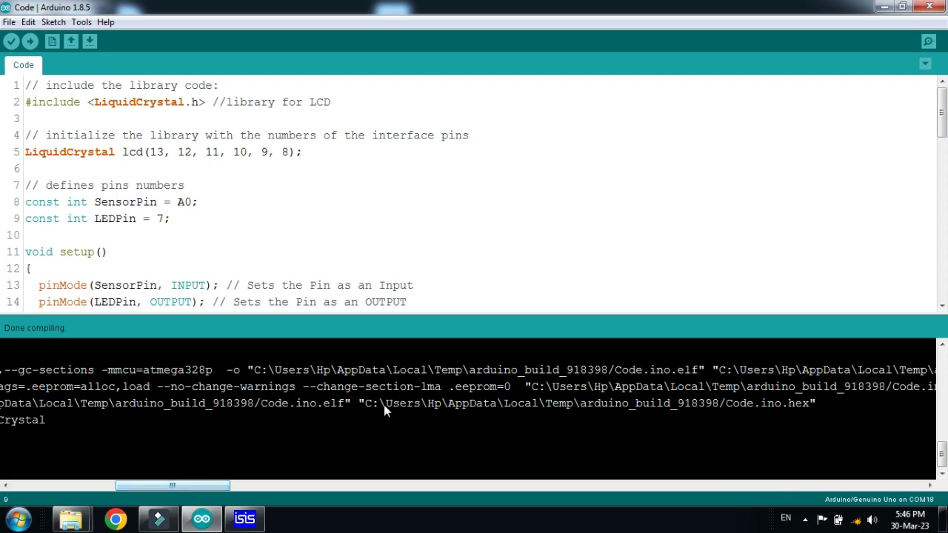
{"action": "left_click_drag", "start_coordinate": [366, 403], "coordinate": [813, 406]}
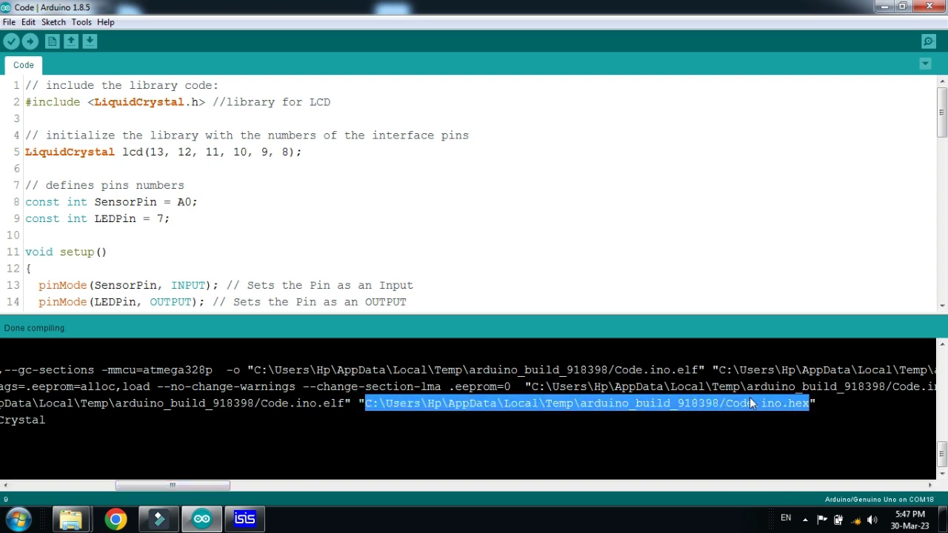
Paste the Code.ino.hex path into the SIMULINO UNO board's Program File property.
{"action": "left_click", "coordinate": [244, 519]}
{"action": "right_click", "coordinate": [522, 144]}
{"action": "left_click", "coordinate": [563, 77]}
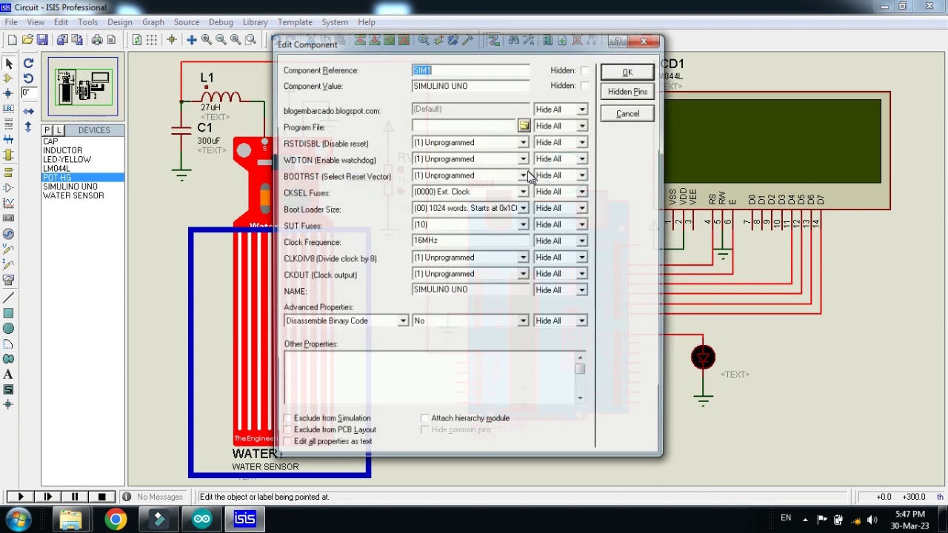
{"action": "right_click", "coordinate": [488, 127]}
{"action": "left_click", "coordinate": [517, 186]}
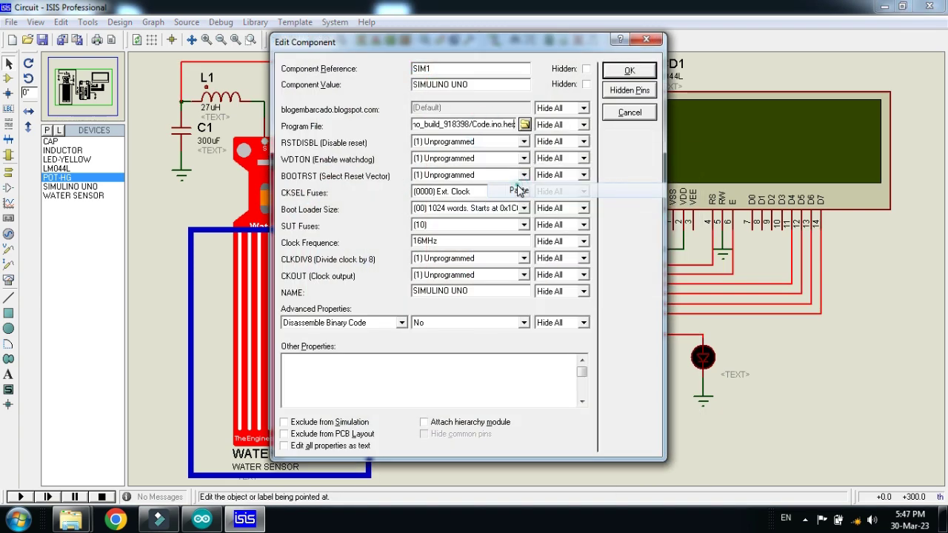
{"action": "left_click", "coordinate": [629, 76]}
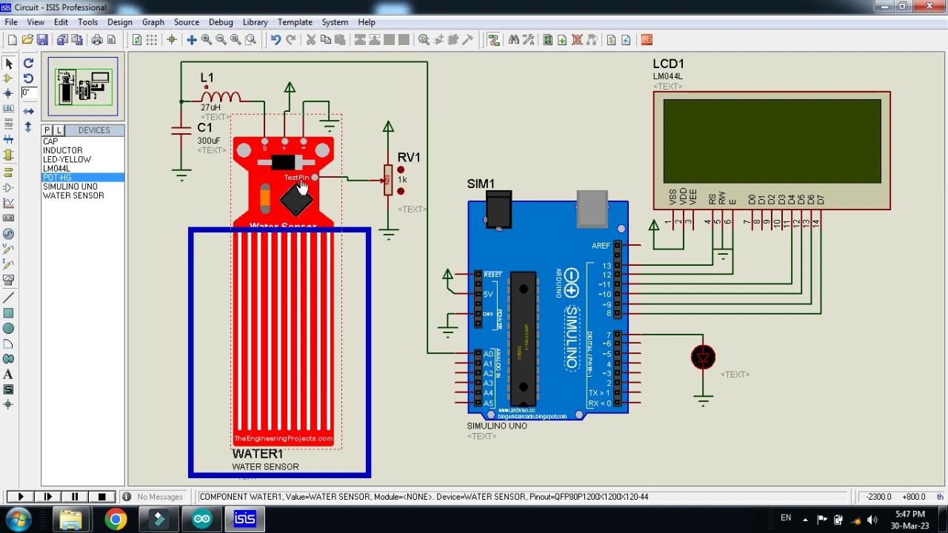
Set WATER1's Sensor HEX File to WaterSensorTEP.HEX from the Water Sensor Library for Proteus folder.
{"action": "right_click", "coordinate": [315, 146]}
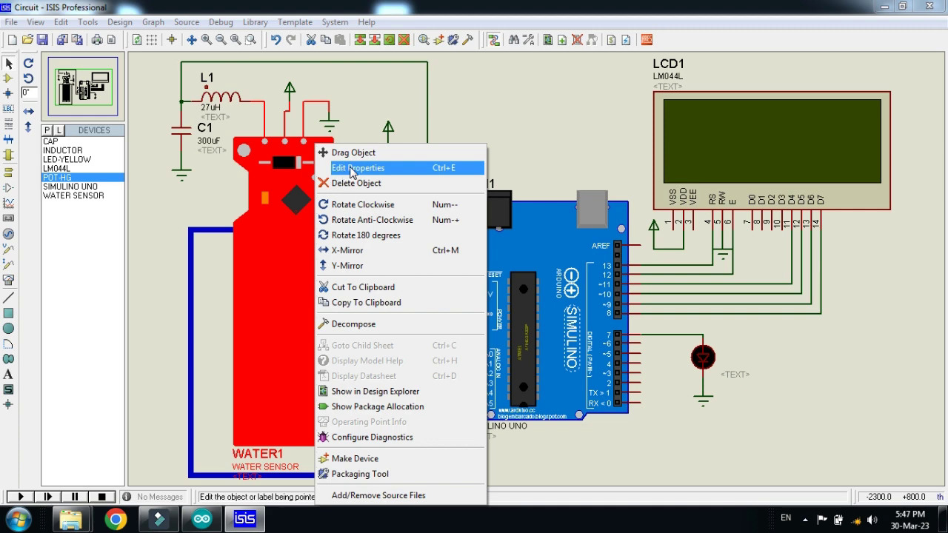
{"action": "left_click", "coordinate": [399, 171]}
{"action": "left_click", "coordinate": [502, 207]}
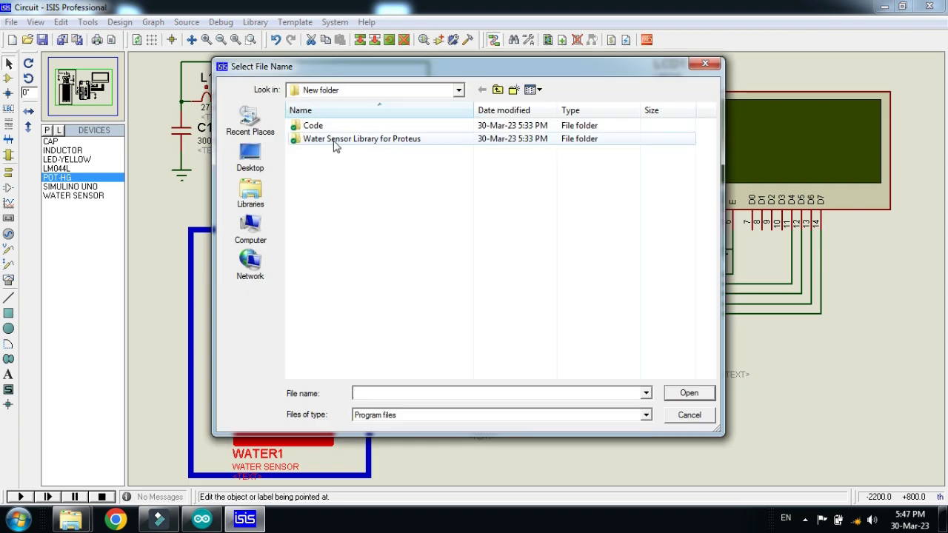
{"action": "left_click", "coordinate": [389, 141]}
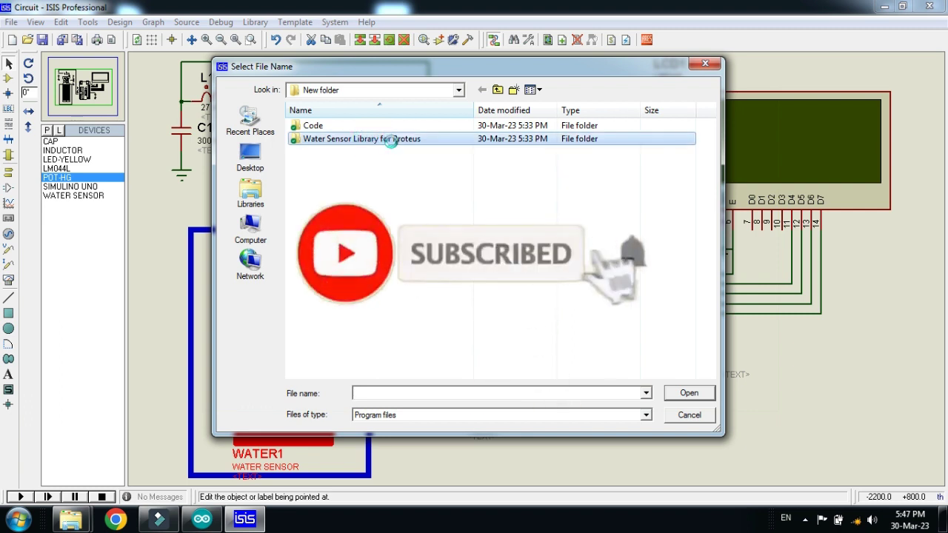
{"action": "right_click", "coordinate": [390, 142]}
{"action": "left_click", "coordinate": [402, 94]}
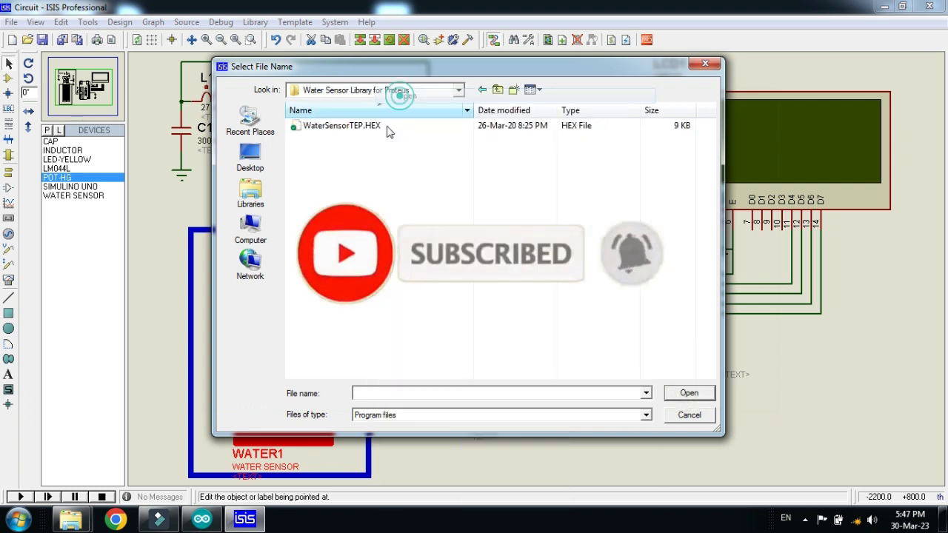
{"action": "left_click", "coordinate": [338, 128]}
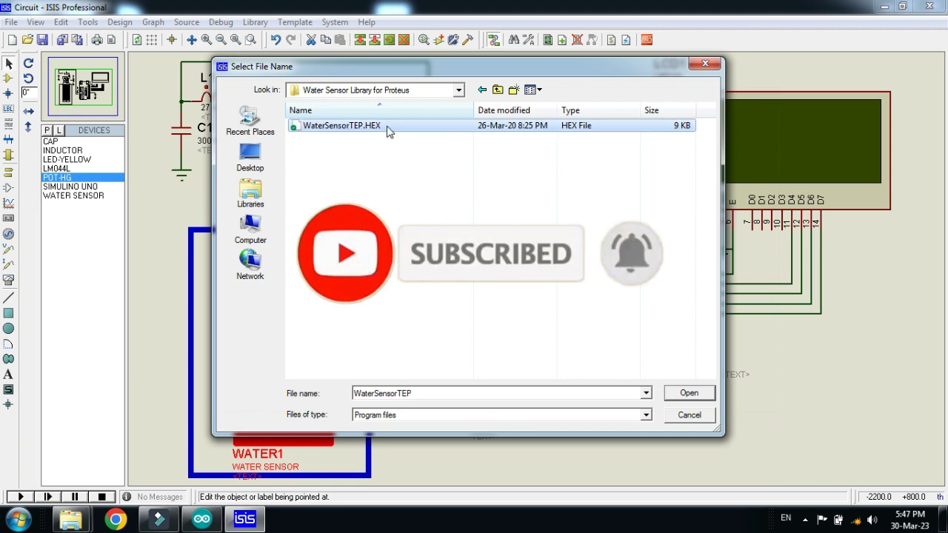
{"action": "left_click", "coordinate": [687, 393]}
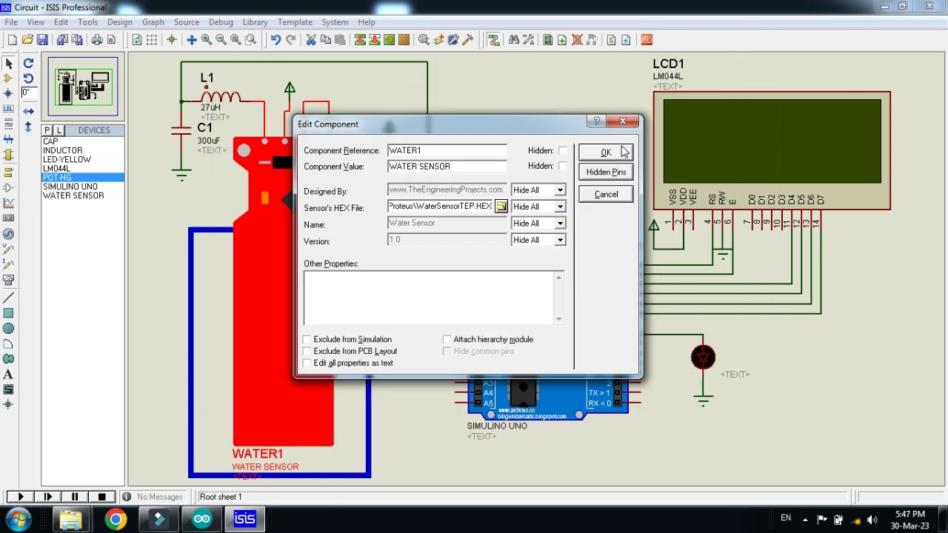
{"action": "left_click", "coordinate": [606, 153]}
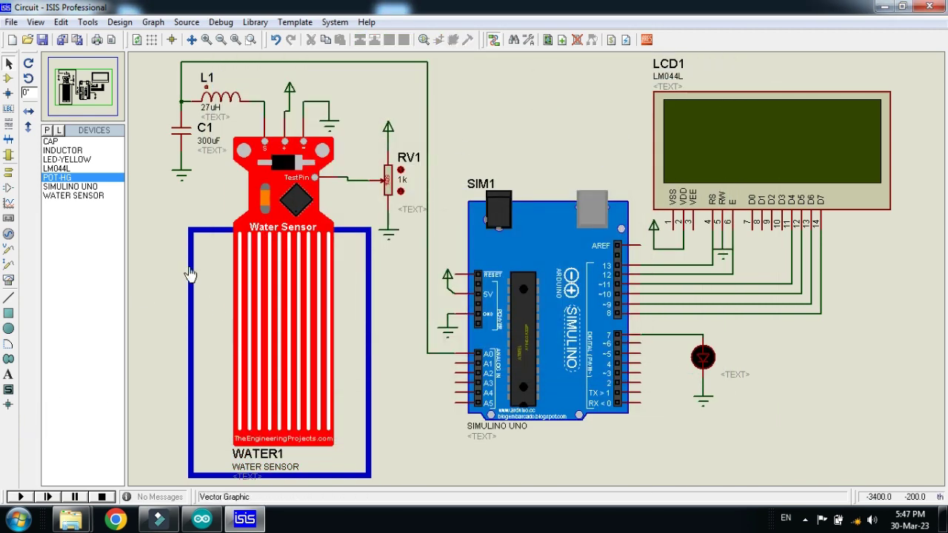
{"action": "left_click", "coordinate": [191, 254]}
{"action": "left_click", "coordinate": [147, 246]}
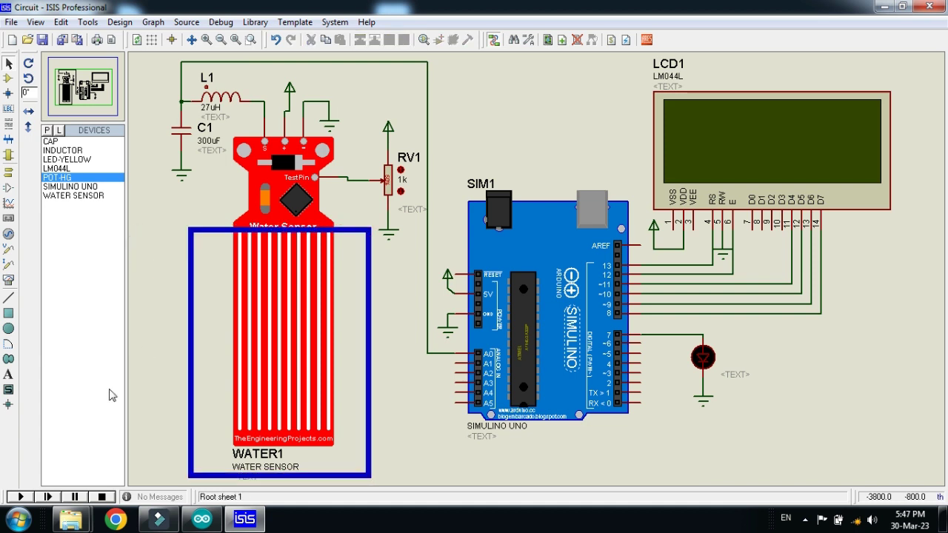
Start the simulation and raise RV1 until the LCD shows about 85%.
{"action": "left_click", "coordinate": [25, 499]}
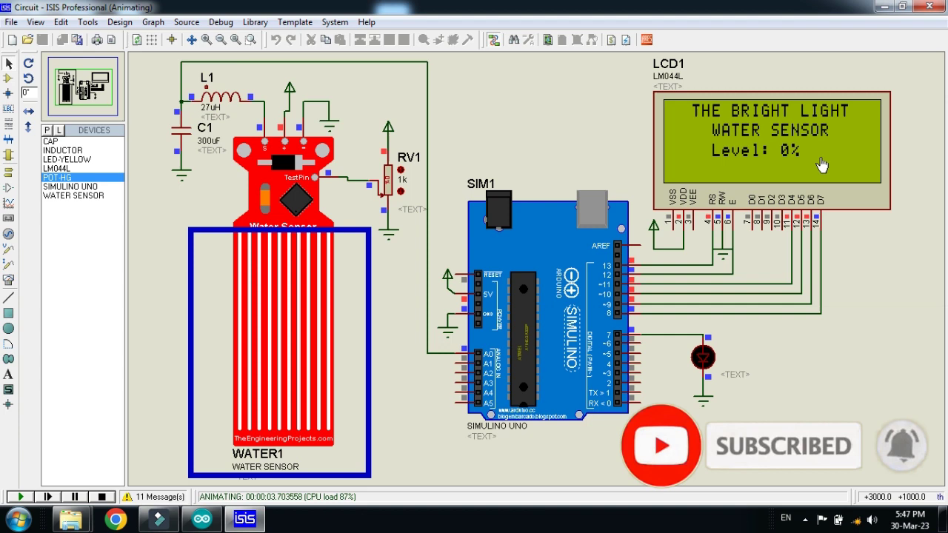
{"action": "left_click", "coordinate": [669, 317]}
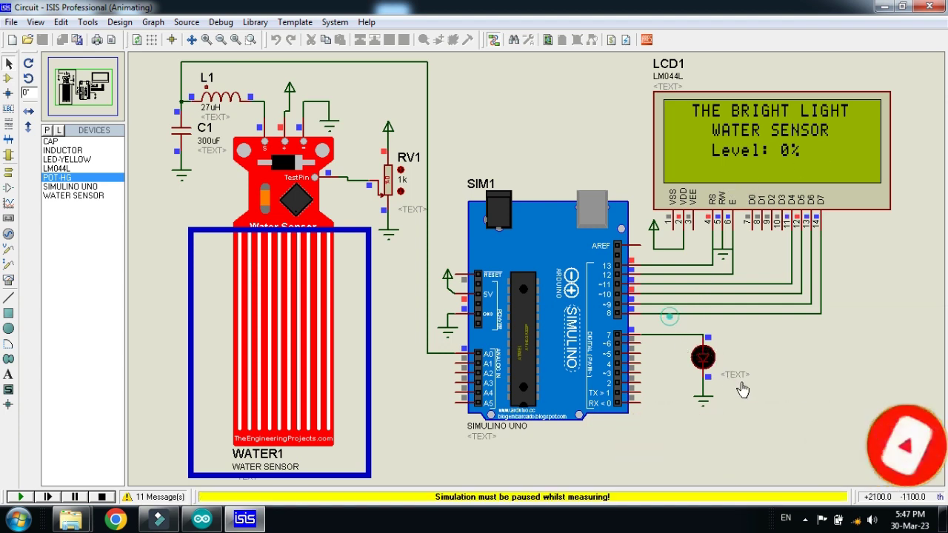
{"action": "left_click", "coordinate": [387, 173]}
{"action": "left_click", "coordinate": [400, 170]}
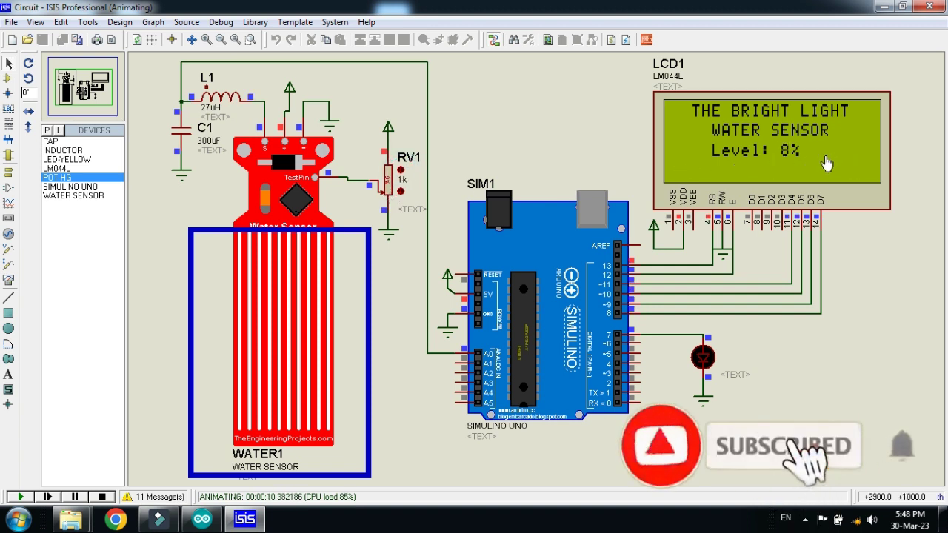
{"action": "left_click", "coordinate": [389, 186]}
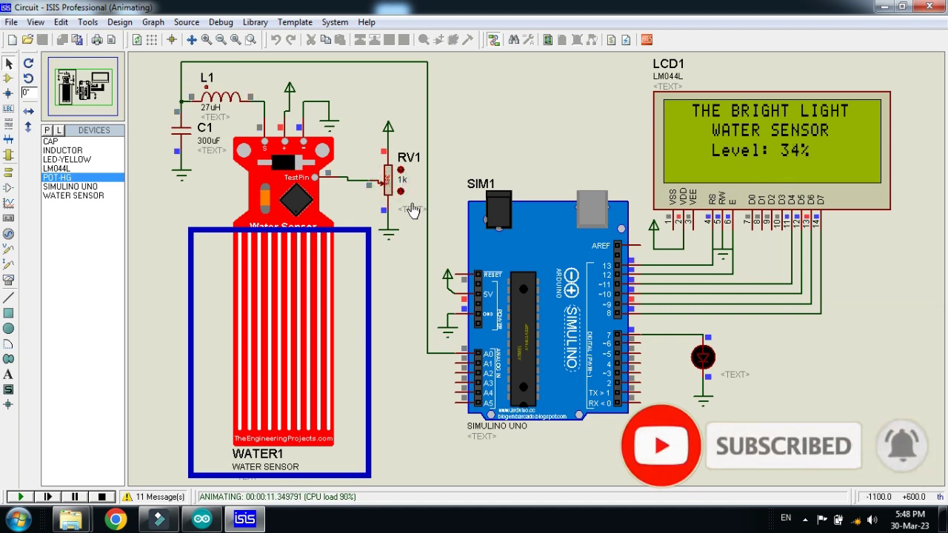
{"action": "left_click", "coordinate": [388, 179]}
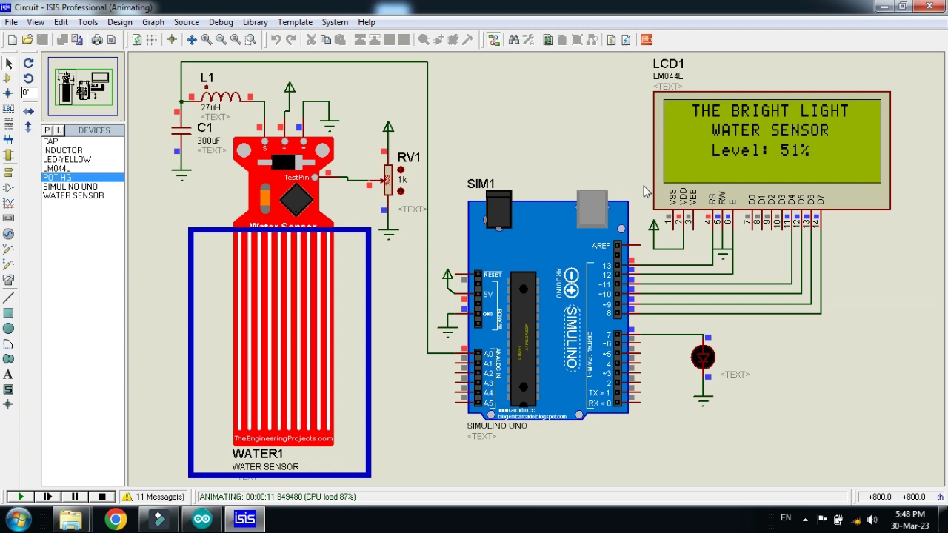
{"action": "left_click", "coordinate": [389, 180]}
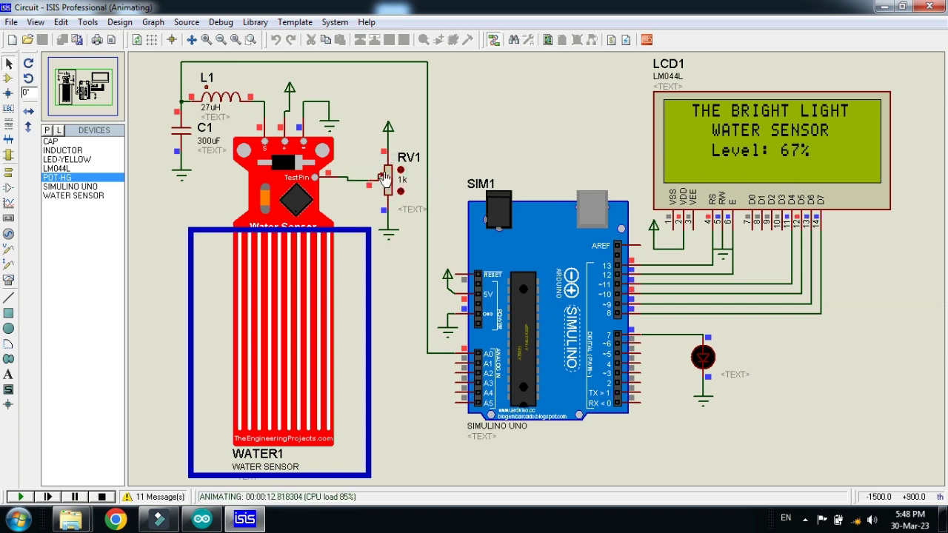
{"action": "left_click", "coordinate": [385, 175]}
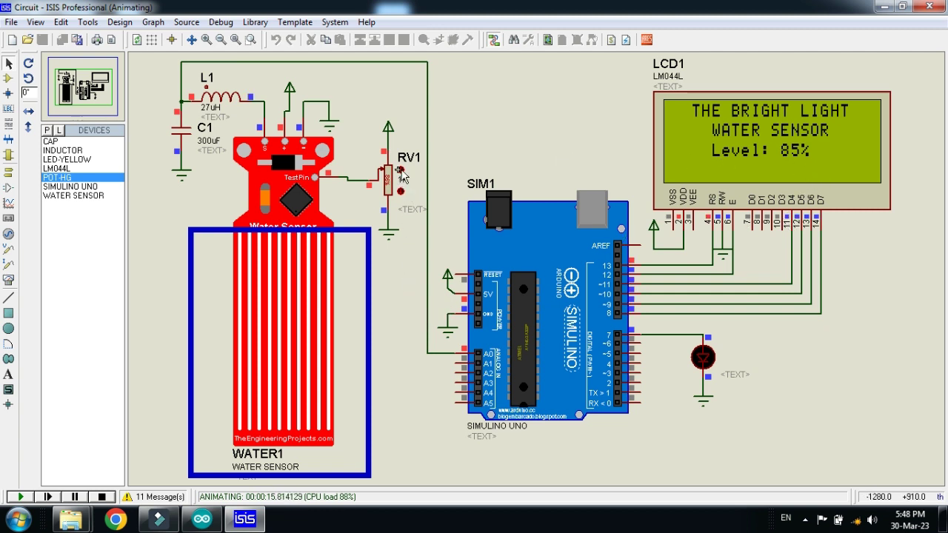
Step RV1 up to 90% so the LCD reads Tank is Full and the LED lights.
{"action": "left_click", "coordinate": [400, 171]}
{"action": "left_click", "coordinate": [401, 171]}
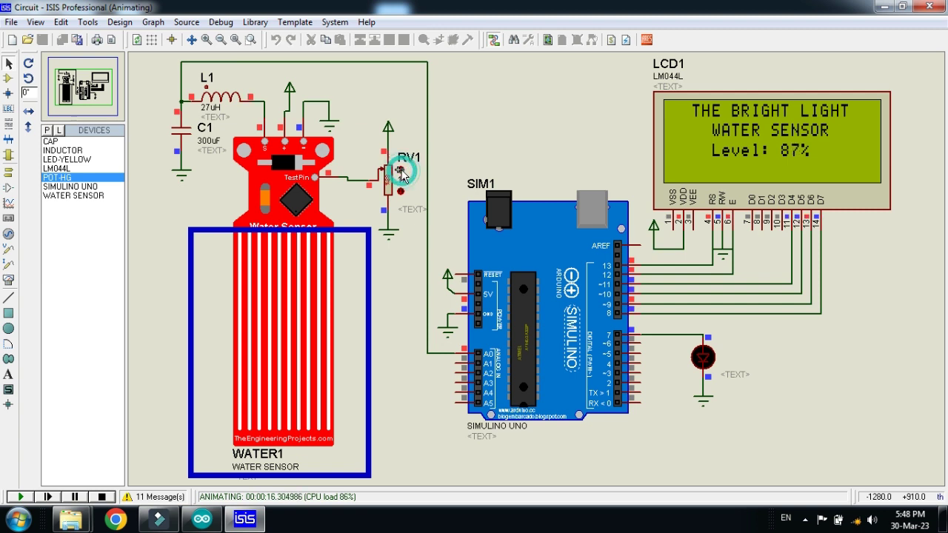
{"action": "left_click", "coordinate": [401, 171]}
{"action": "left_click", "coordinate": [401, 171]}
{"action": "left_click", "coordinate": [401, 171]}
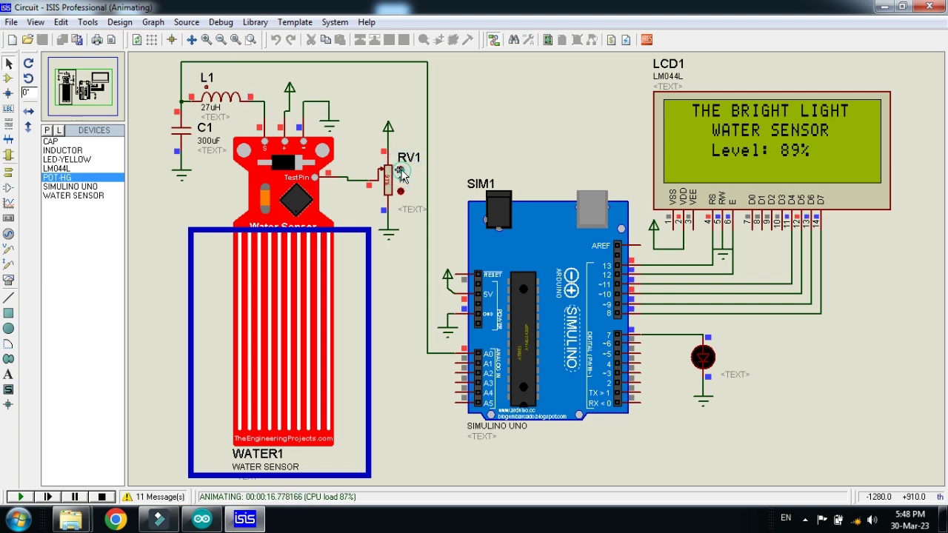
{"action": "left_click", "coordinate": [401, 171]}
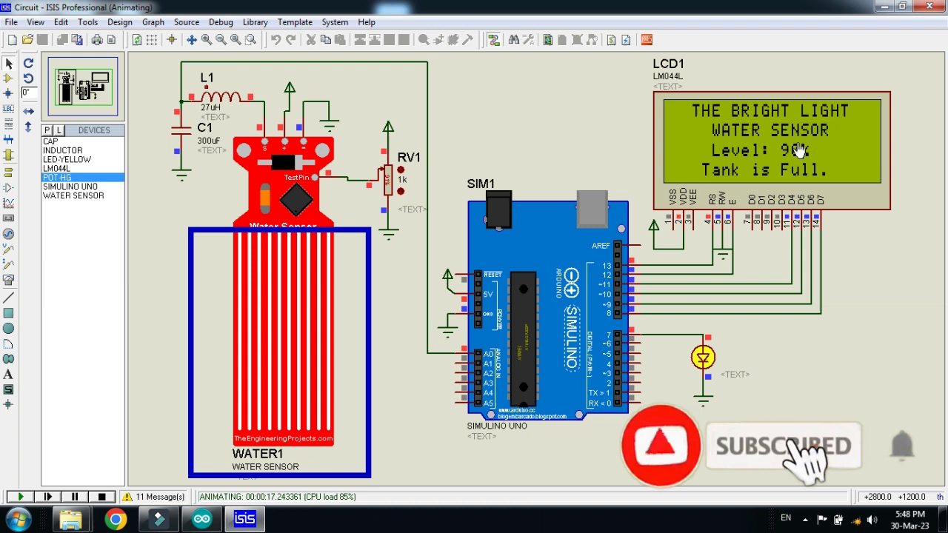
Lower RV1 so the water level drops below 90% and the LED turns off.
{"action": "left_click_drag", "start_coordinate": [679, 320], "coordinate": [754, 416]}
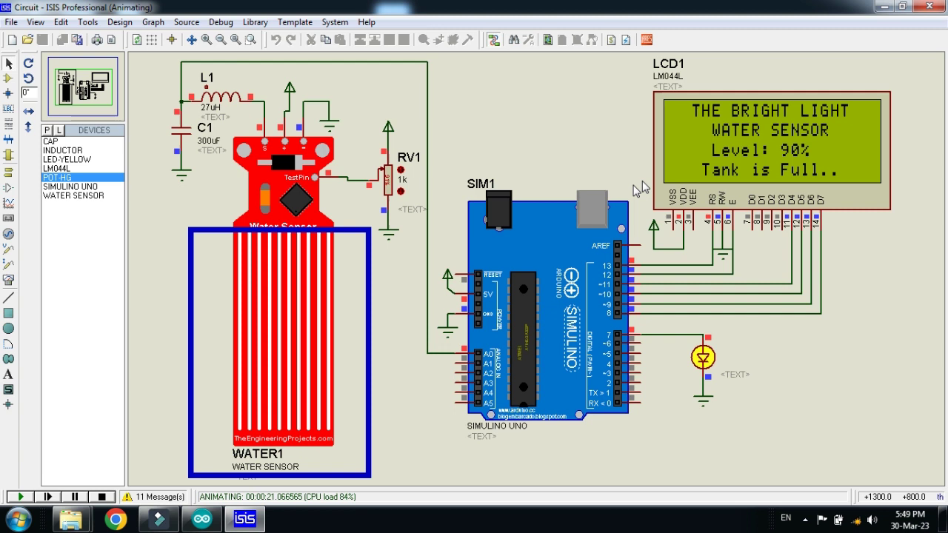
{"action": "left_click", "coordinate": [401, 192]}
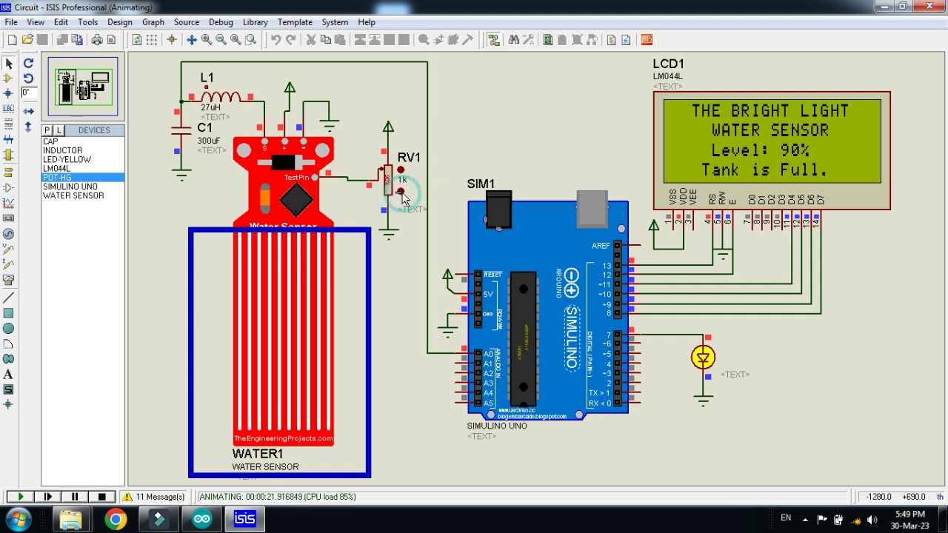
{"action": "left_click", "coordinate": [401, 192]}
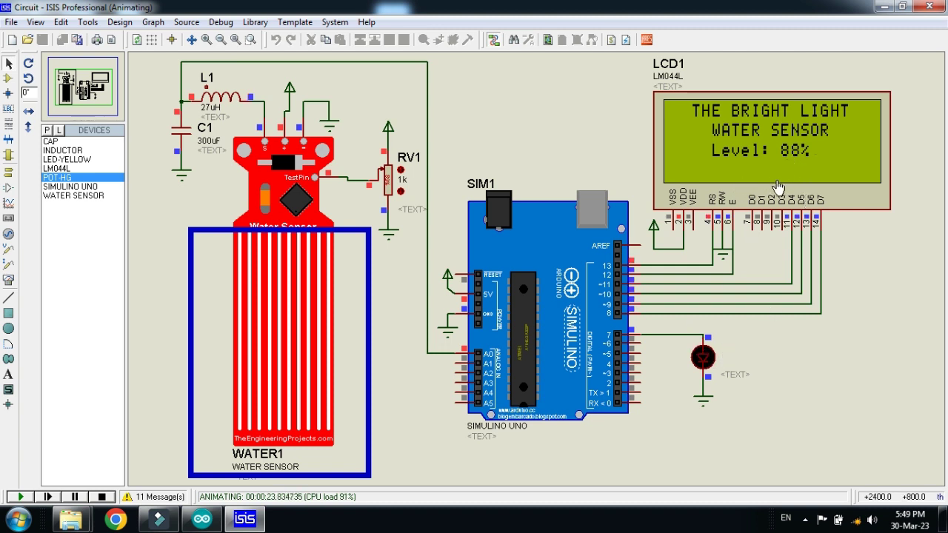
Turn RV1 back up to its maximum so the LED lights again.
{"action": "left_click", "coordinate": [400, 169]}
{"action": "left_click", "coordinate": [400, 170]}
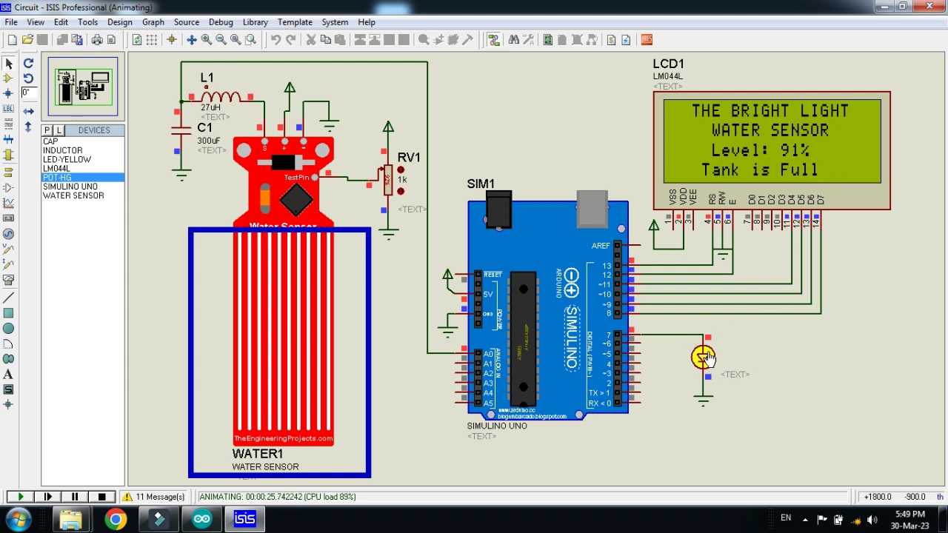
{"action": "left_click", "coordinate": [400, 170]}
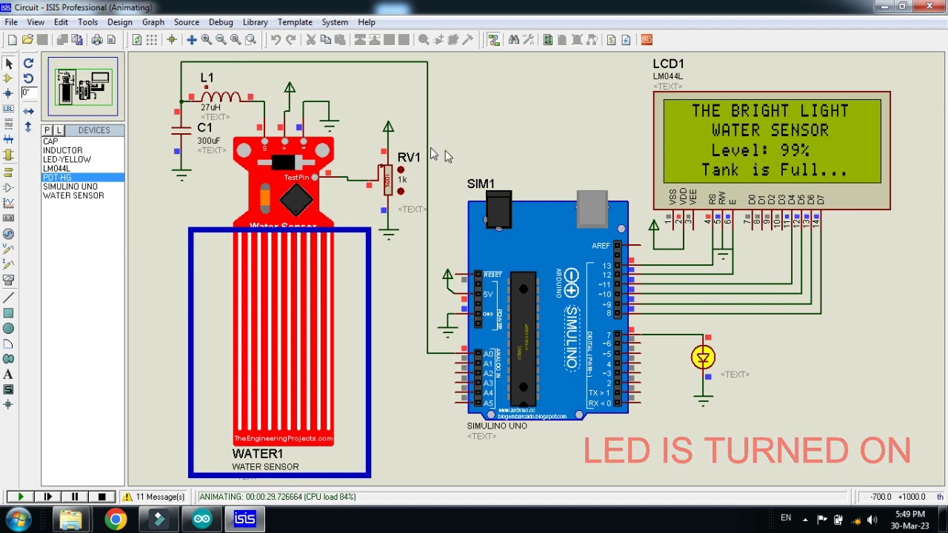
Drag RV1's wiper down to about 31%, then raise it through 78% to 99%, Tank is Full.
{"action": "mouse_move", "coordinate": [387, 185]}
{"action": "left_mouse_down"}
{"action": "mouse_move", "coordinate": [391, 204]}
{"action": "mouse_move", "coordinate": [388, 174]}
{"action": "left_mouse_up"}
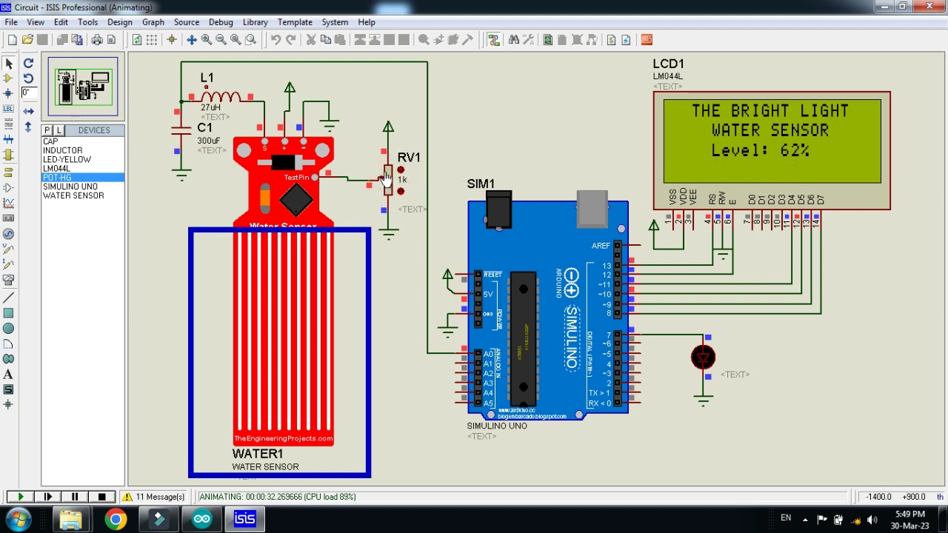
{"action": "left_click", "coordinate": [390, 176]}
{"action": "left_click", "coordinate": [389, 174]}
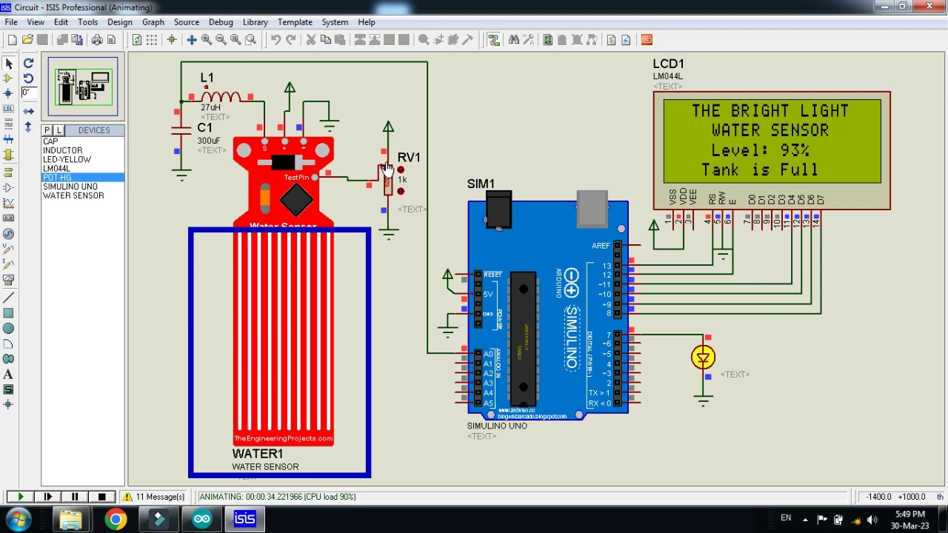